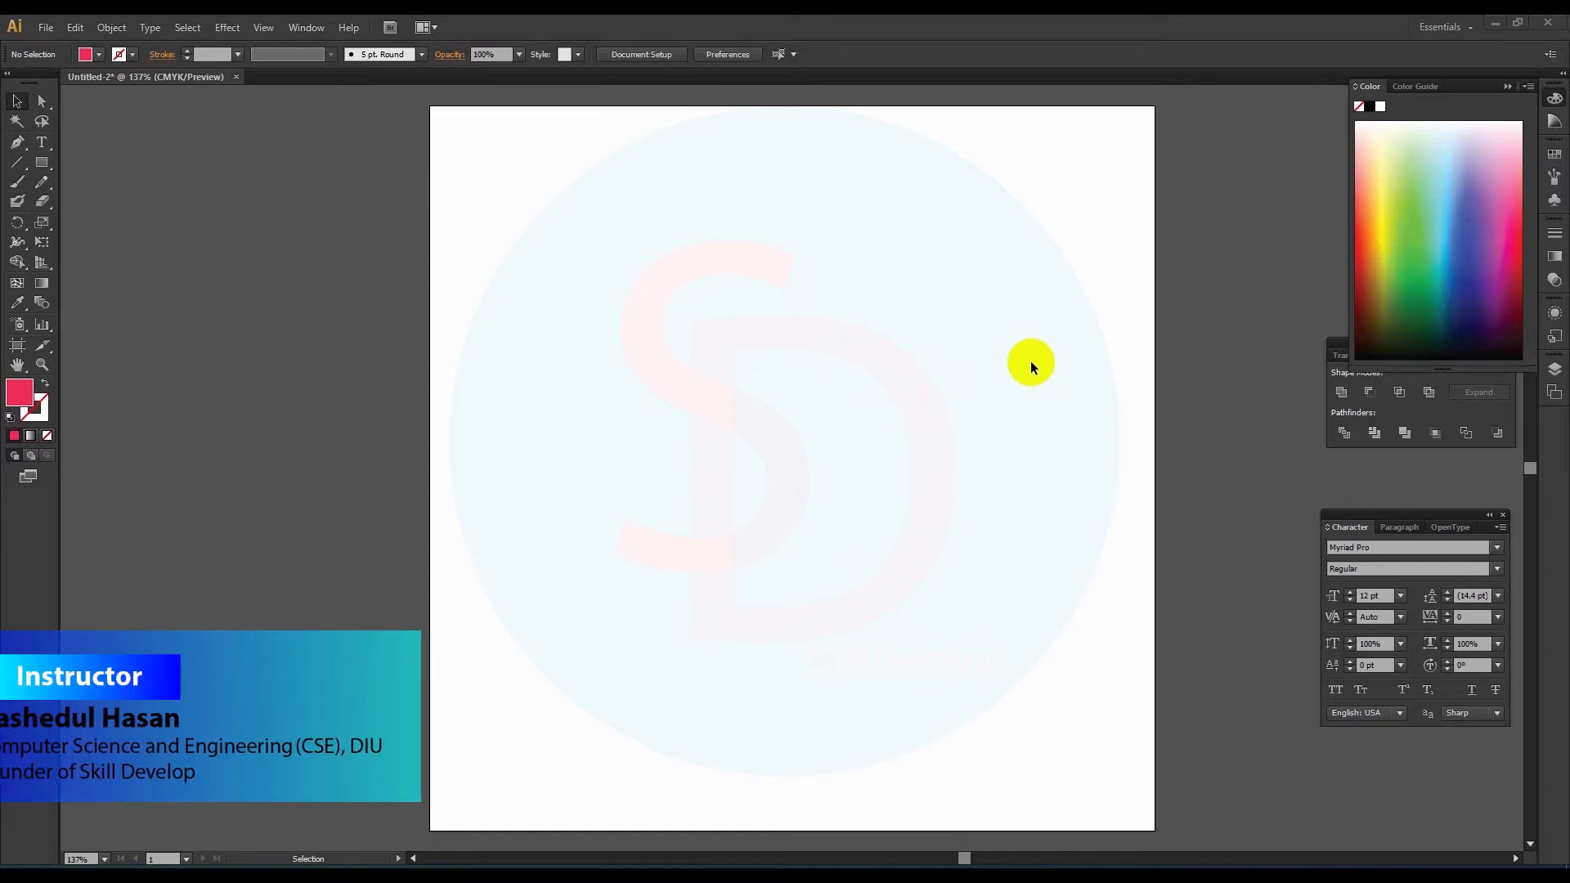
# Step: Draw a red rectangle about 3.44 in wide and 1.92 in high near the artboard's upper-left corner
pyautogui.click(41, 167)
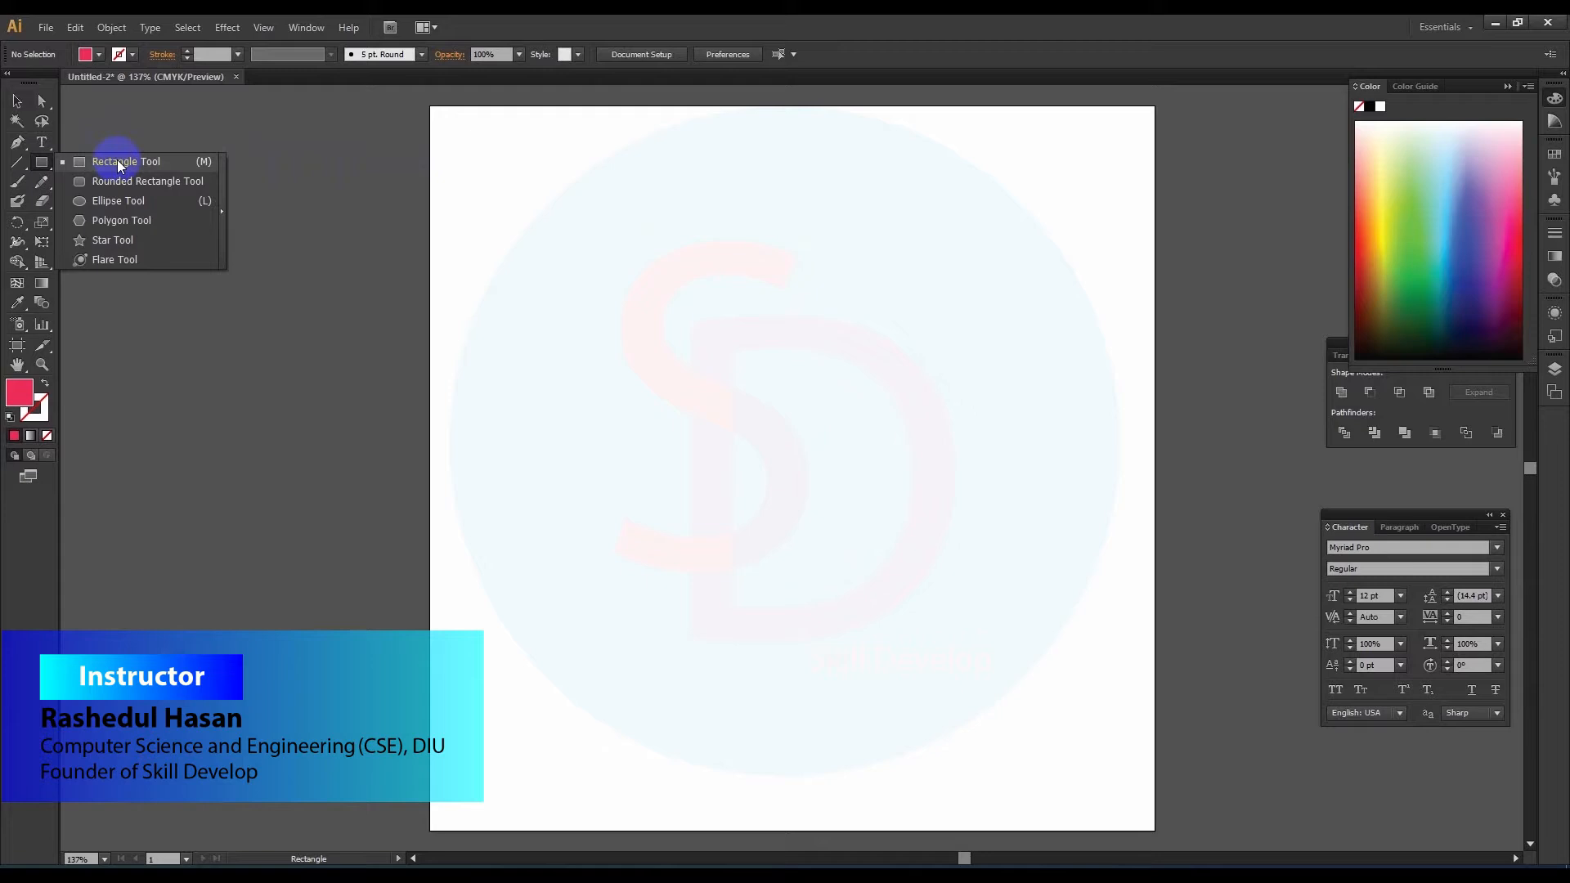
pyautogui.click(116, 161)
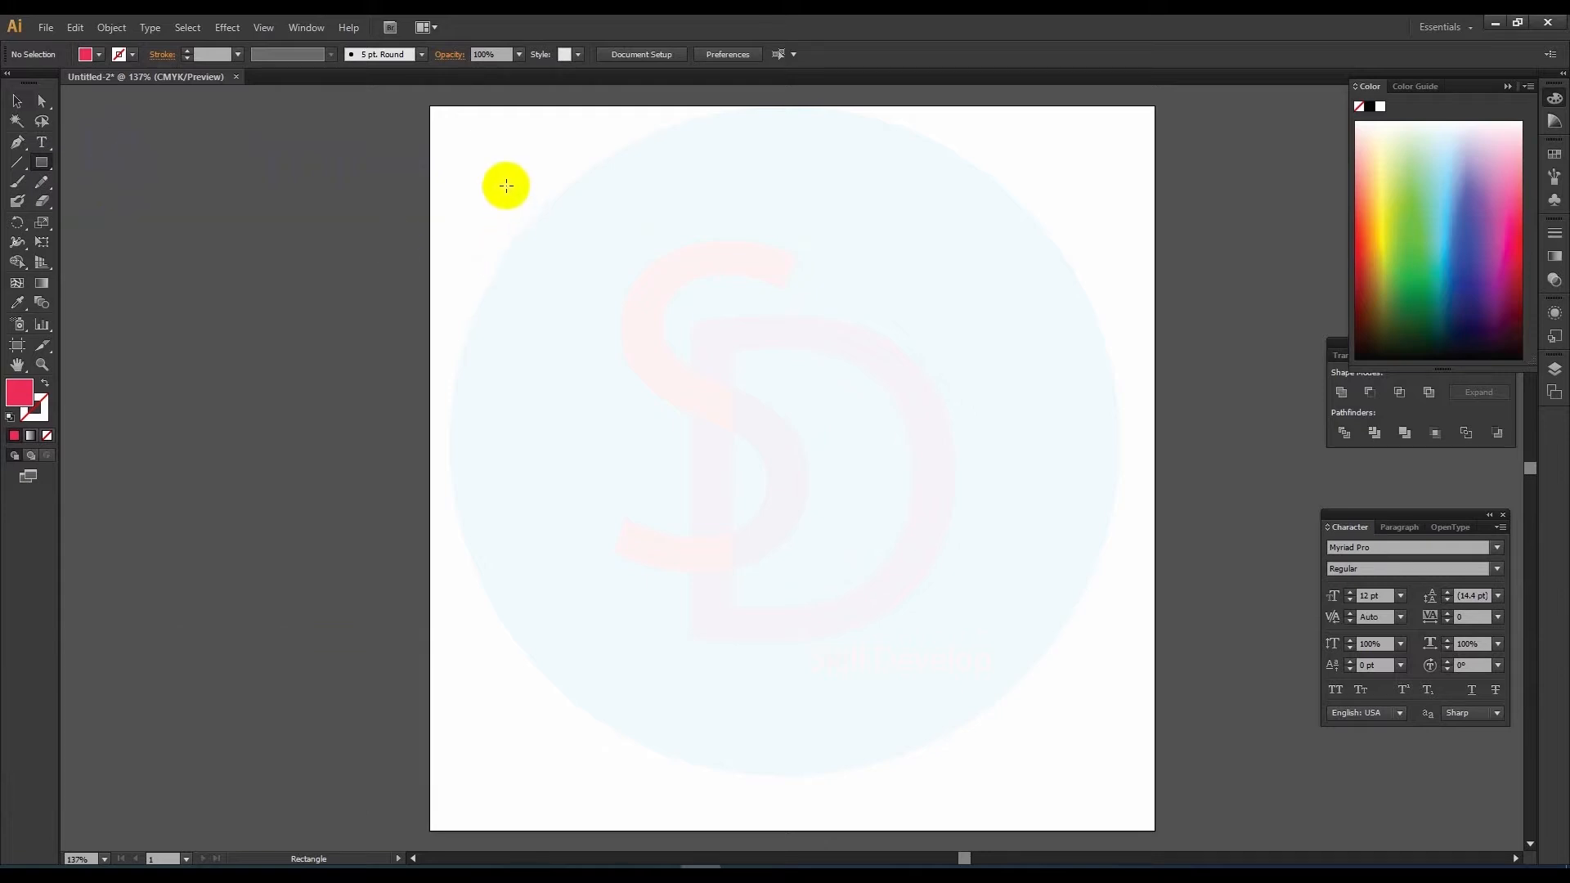
pyautogui.moveTo(502, 174); pyautogui.dragTo(779, 329)
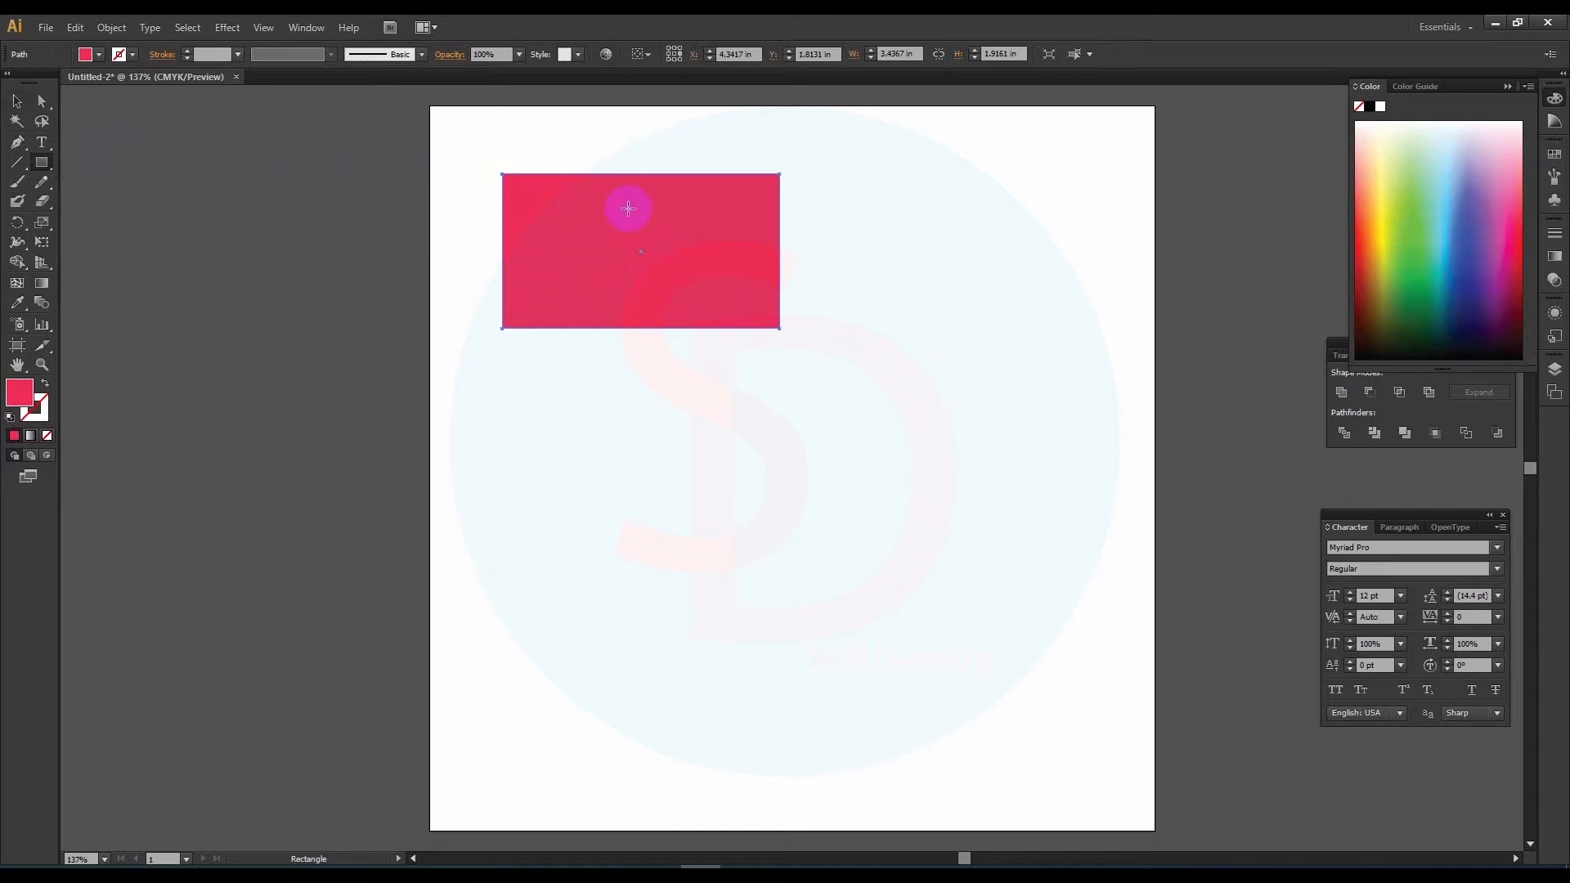
# Step: Place three copies of the rectangle in an overlapping diagonal staircase toward the artboard's lower right
pyautogui.click(17, 101)
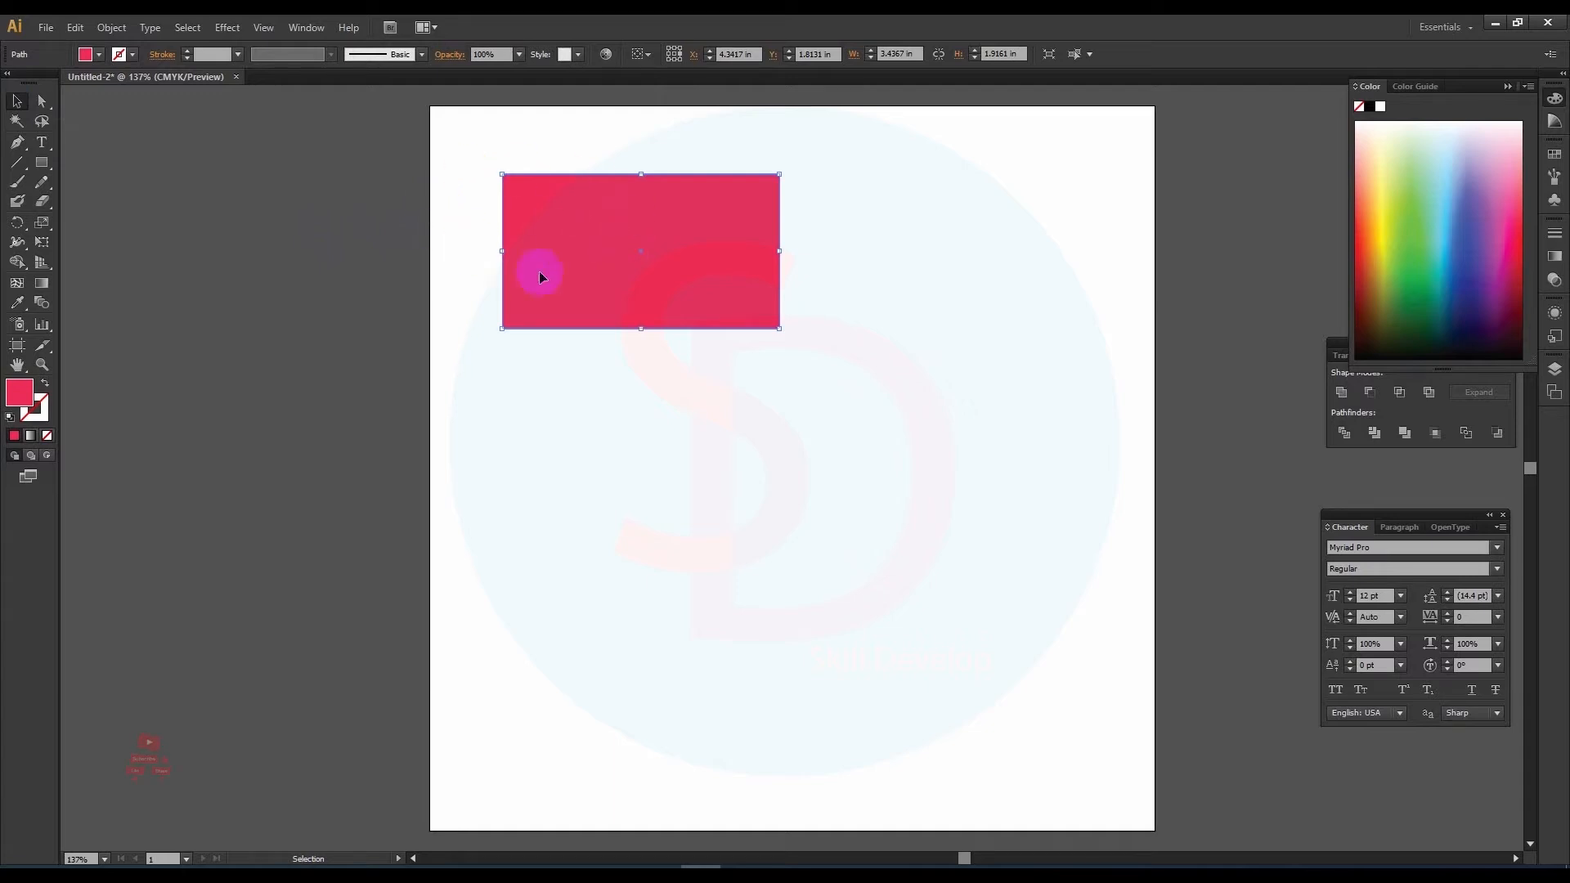
pyautogui.click(674, 317)
pyautogui.moveTo(667, 301); pyautogui.dragTo(808, 607)
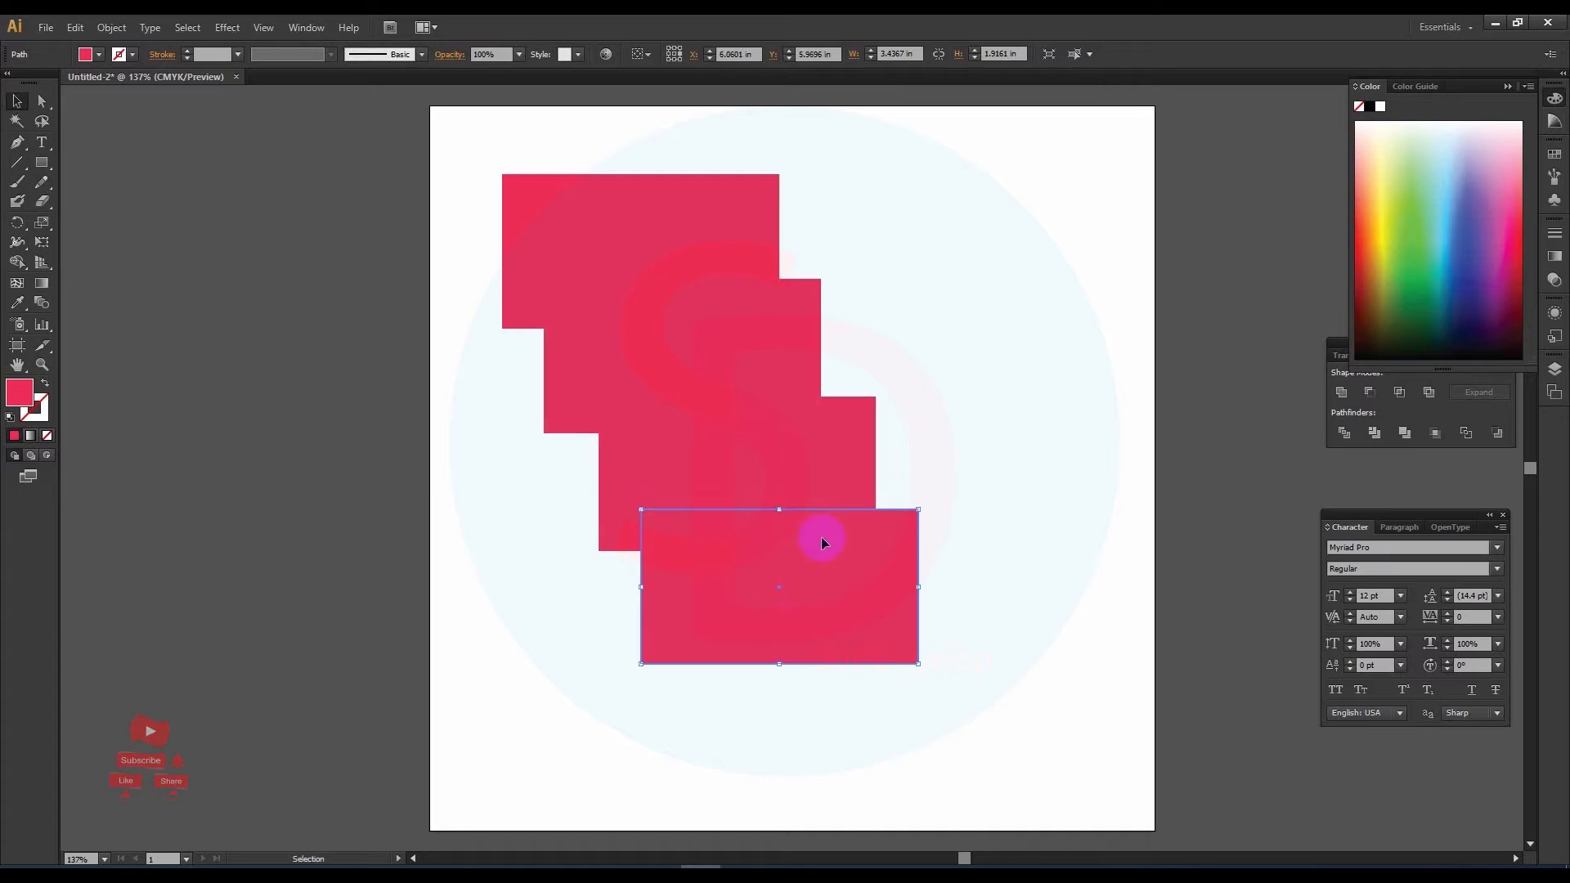
pyautogui.click(966, 504)
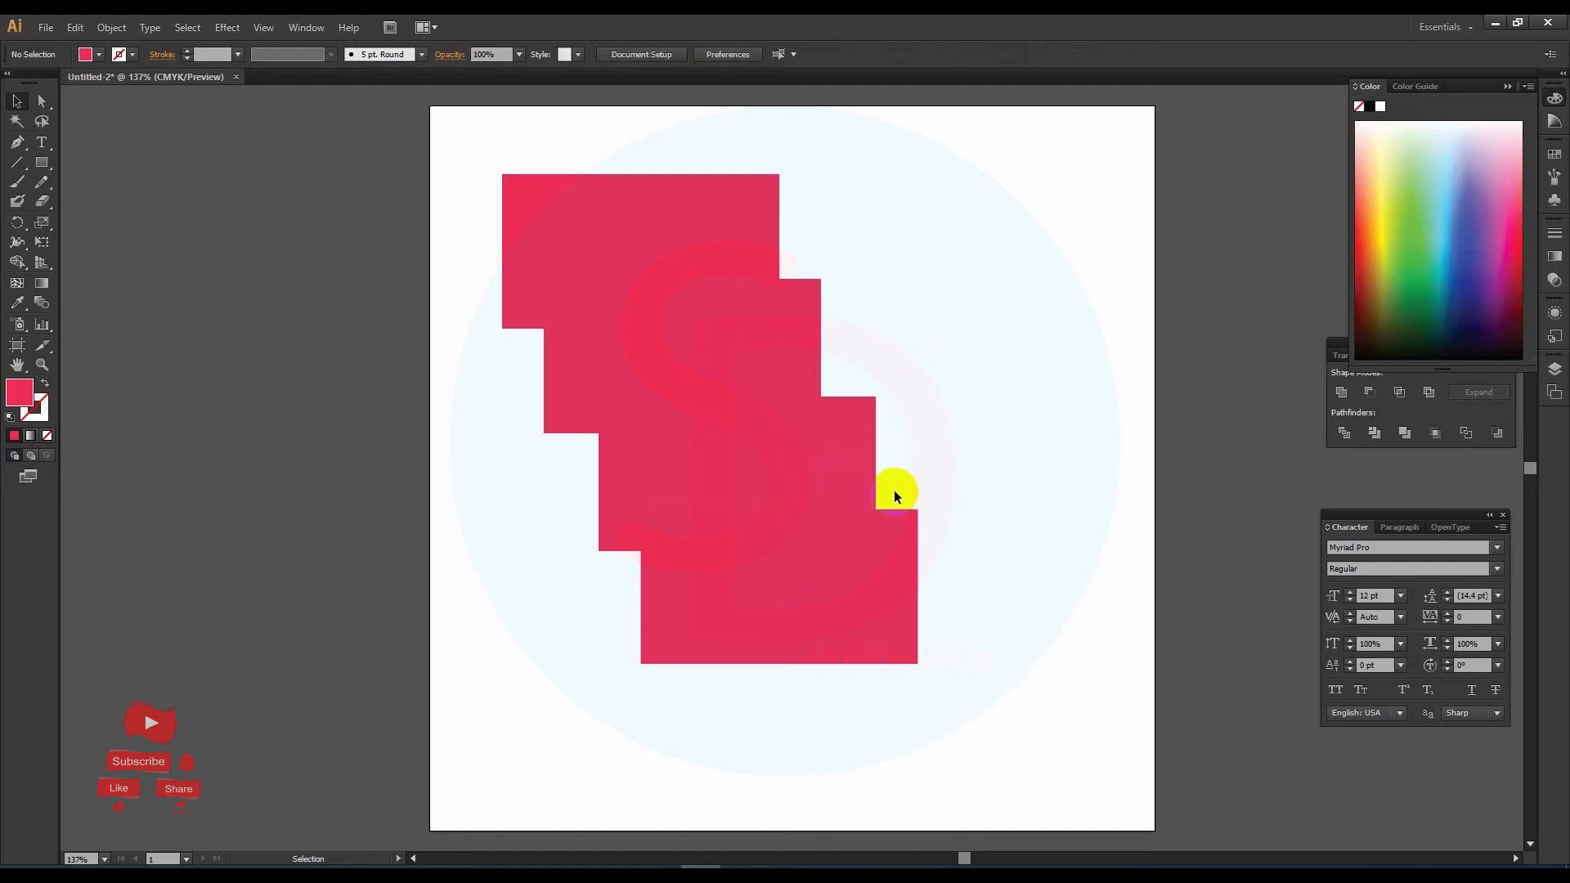
# Step: Undo the last two rectangle copies
pyautogui.hotkey('ctrl', 'z')
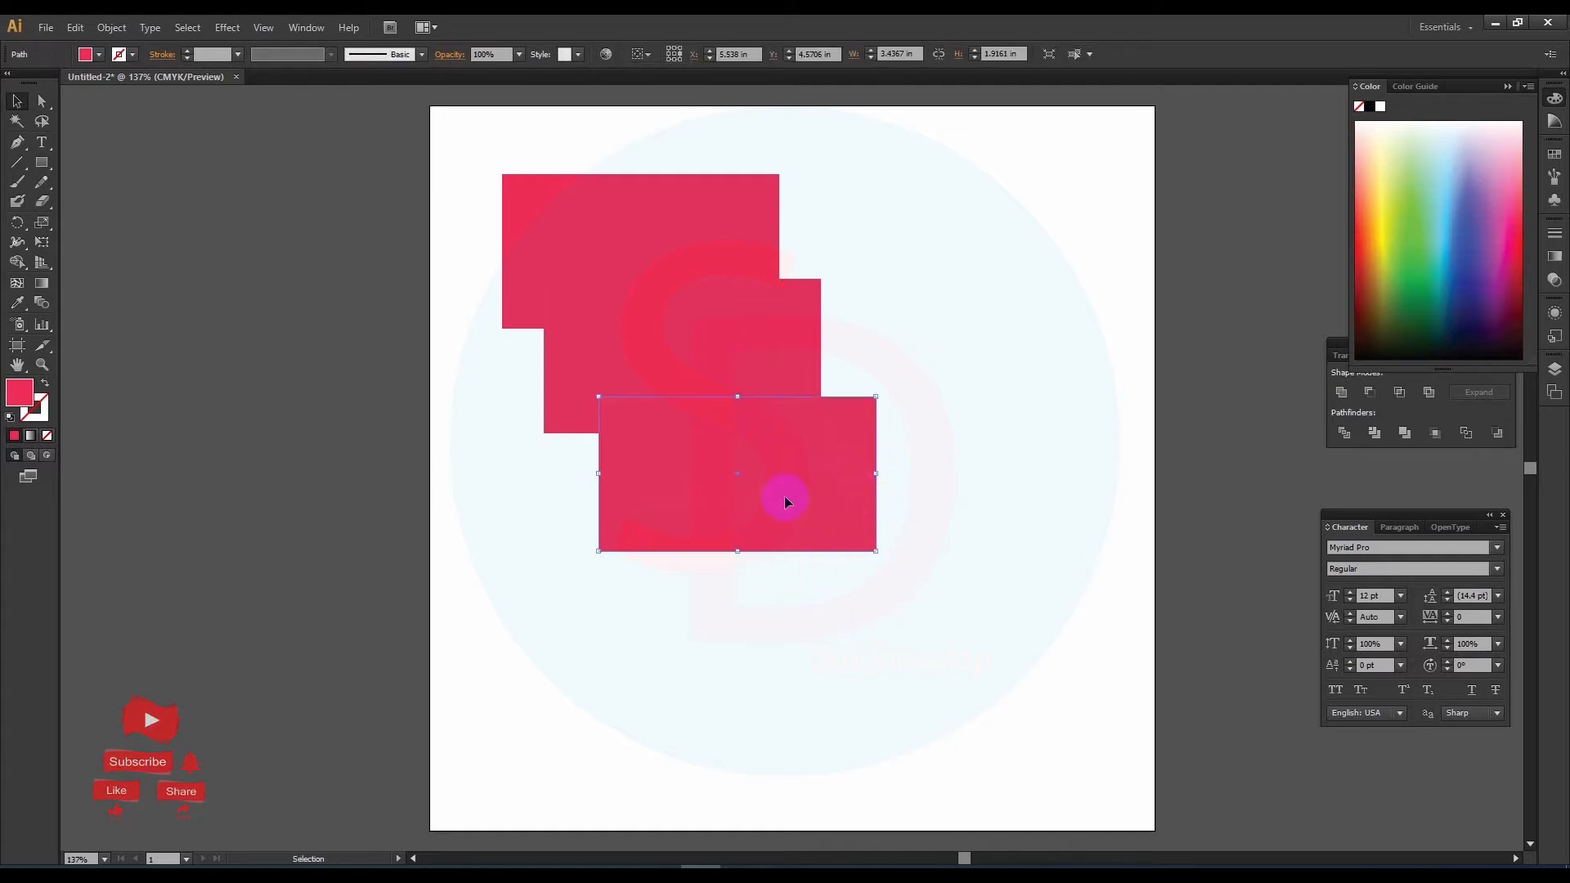
pyautogui.press('a')
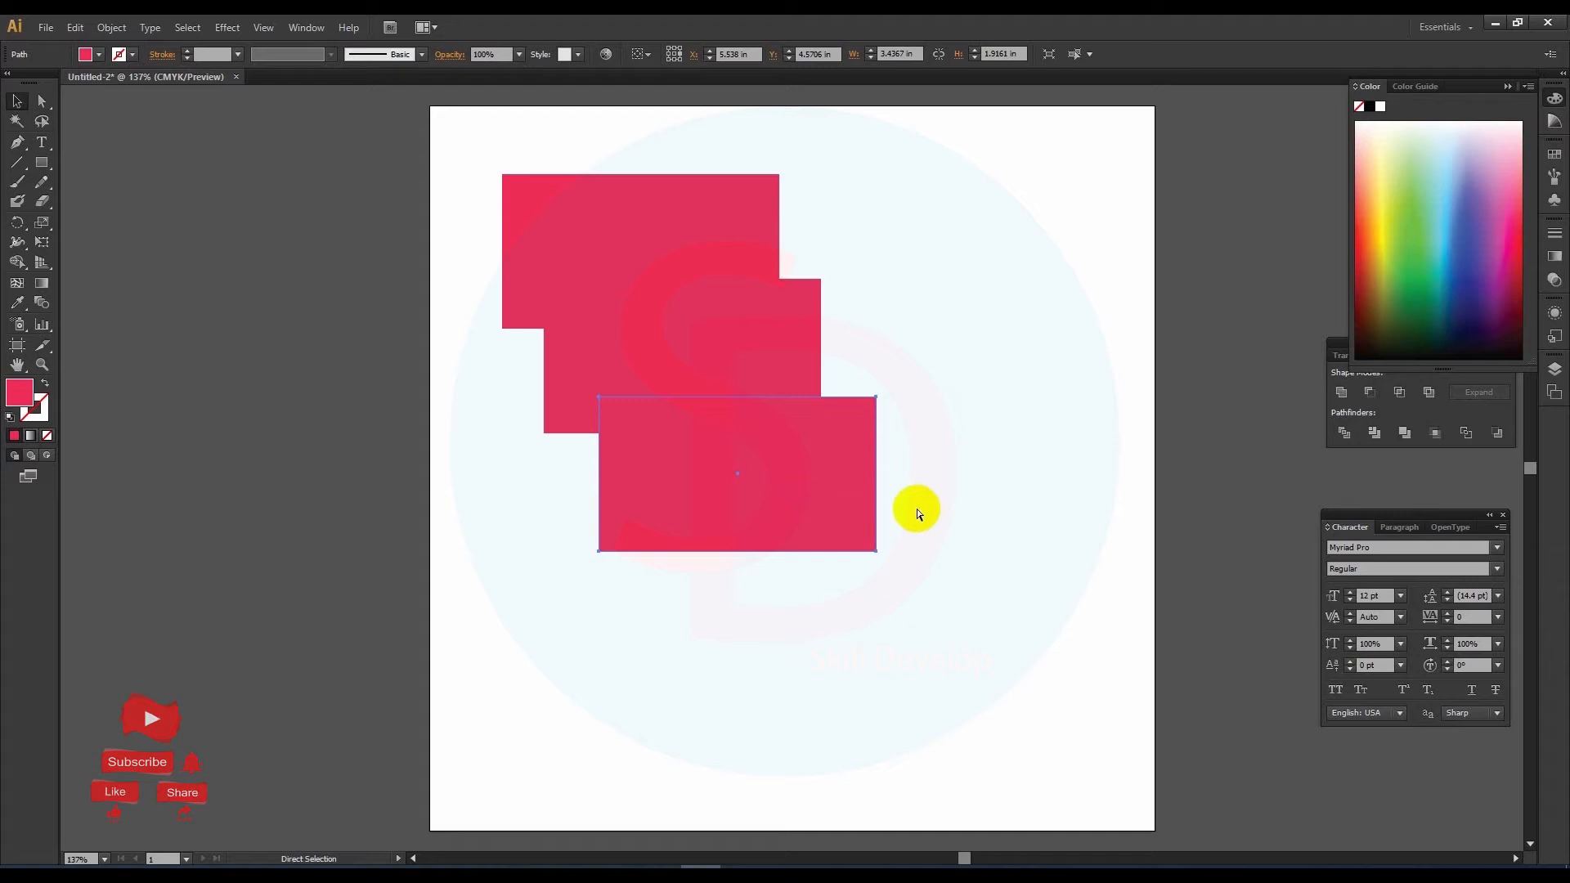
pyautogui.hotkey('ctrl', 'z')
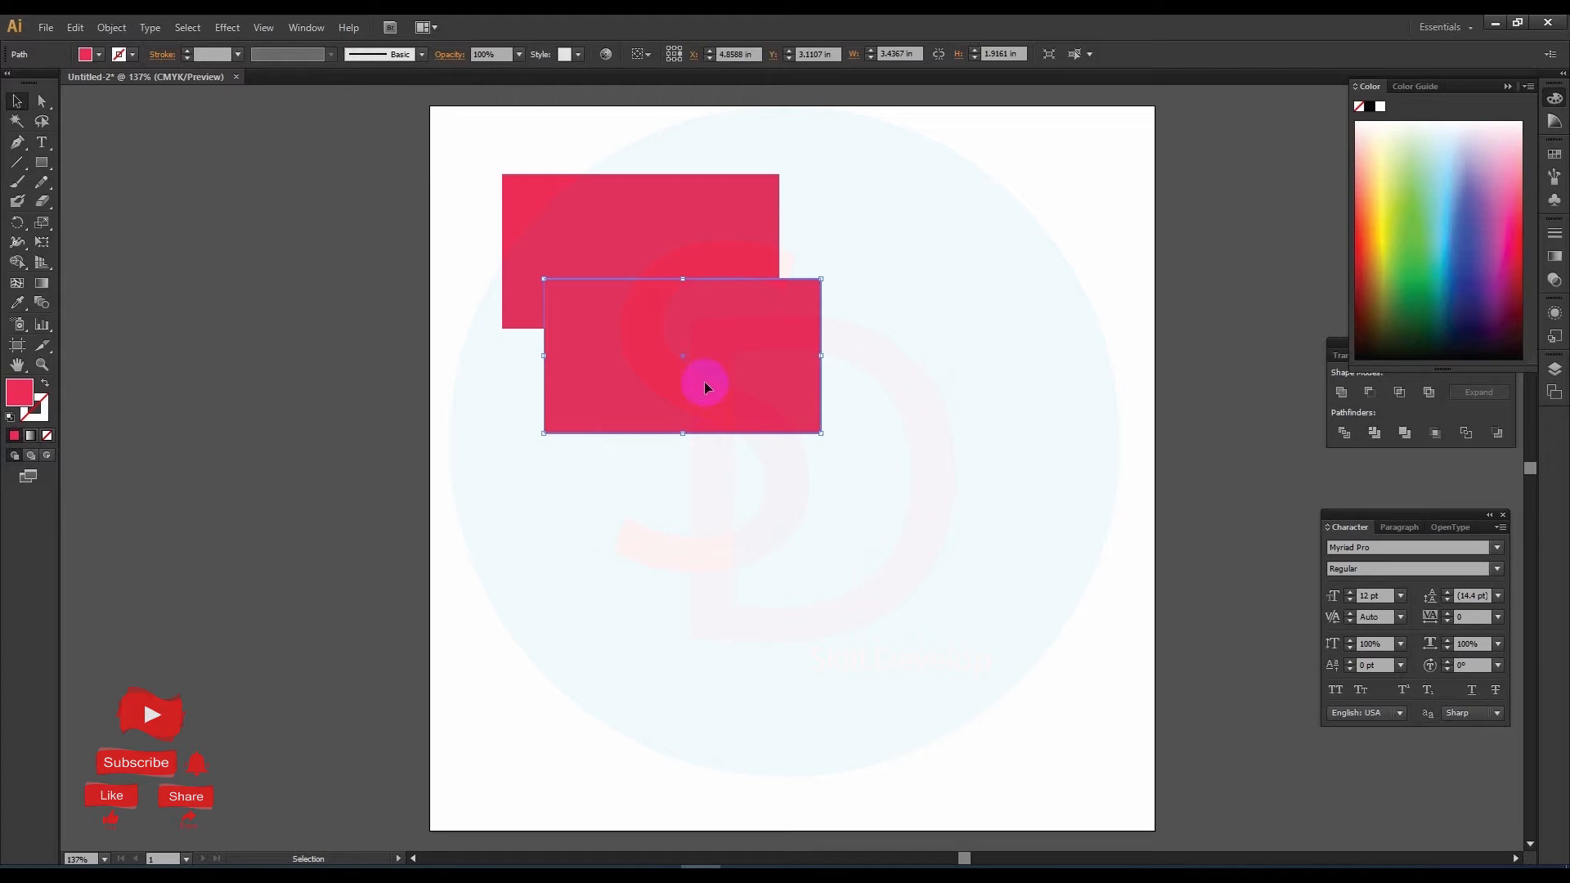
# Step: Redo the two undone rectangle copies
pyautogui.press('shift')
pyautogui.press('ctrl')
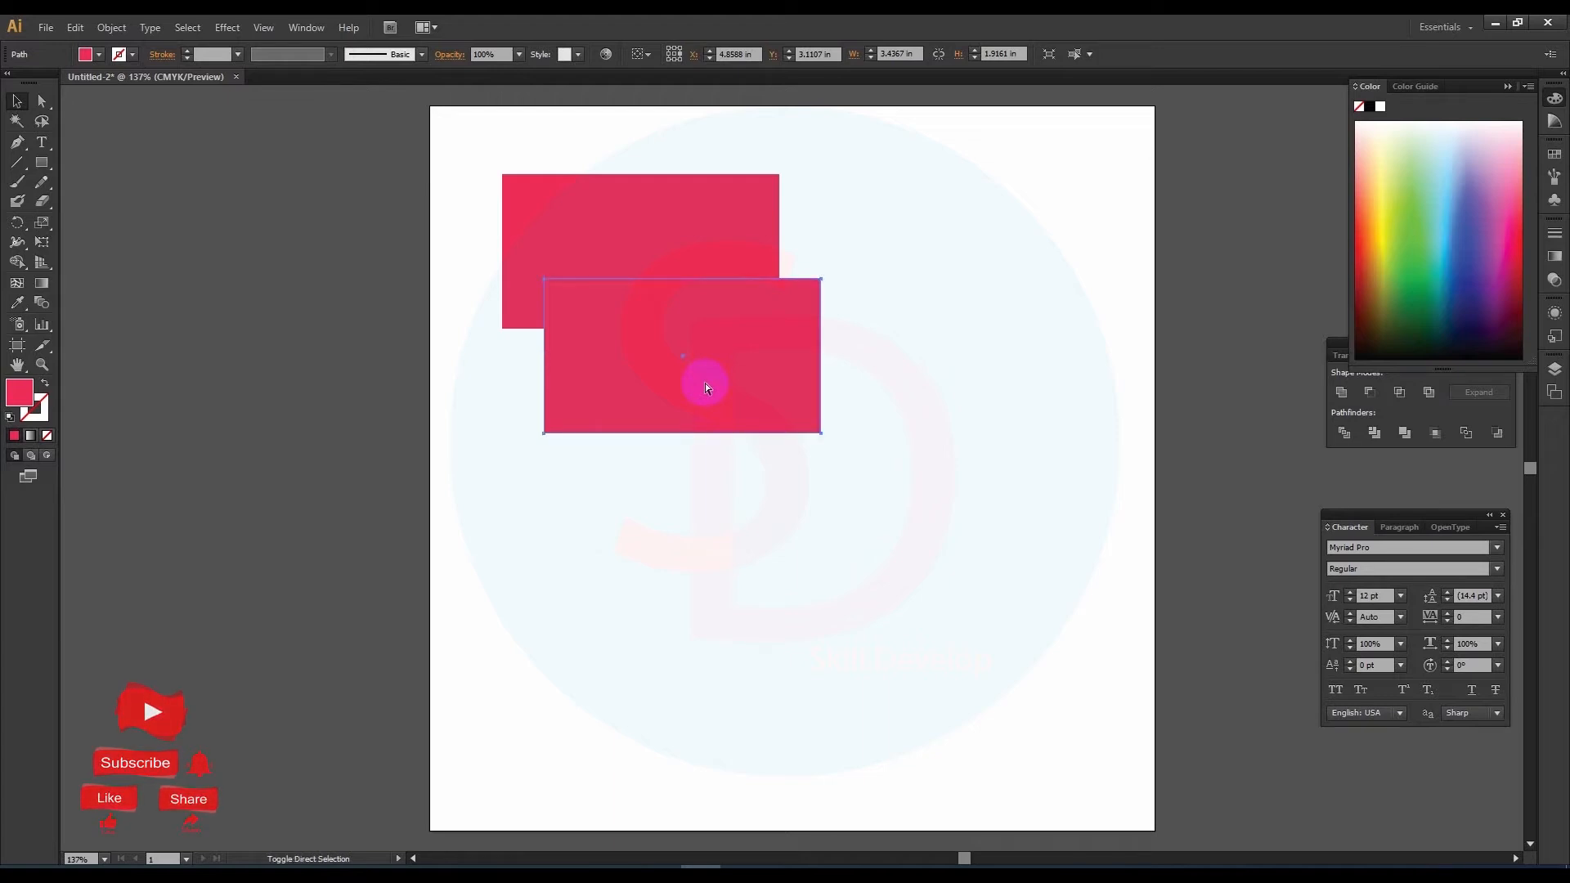
pyautogui.hotkey('ctrl', 'd')
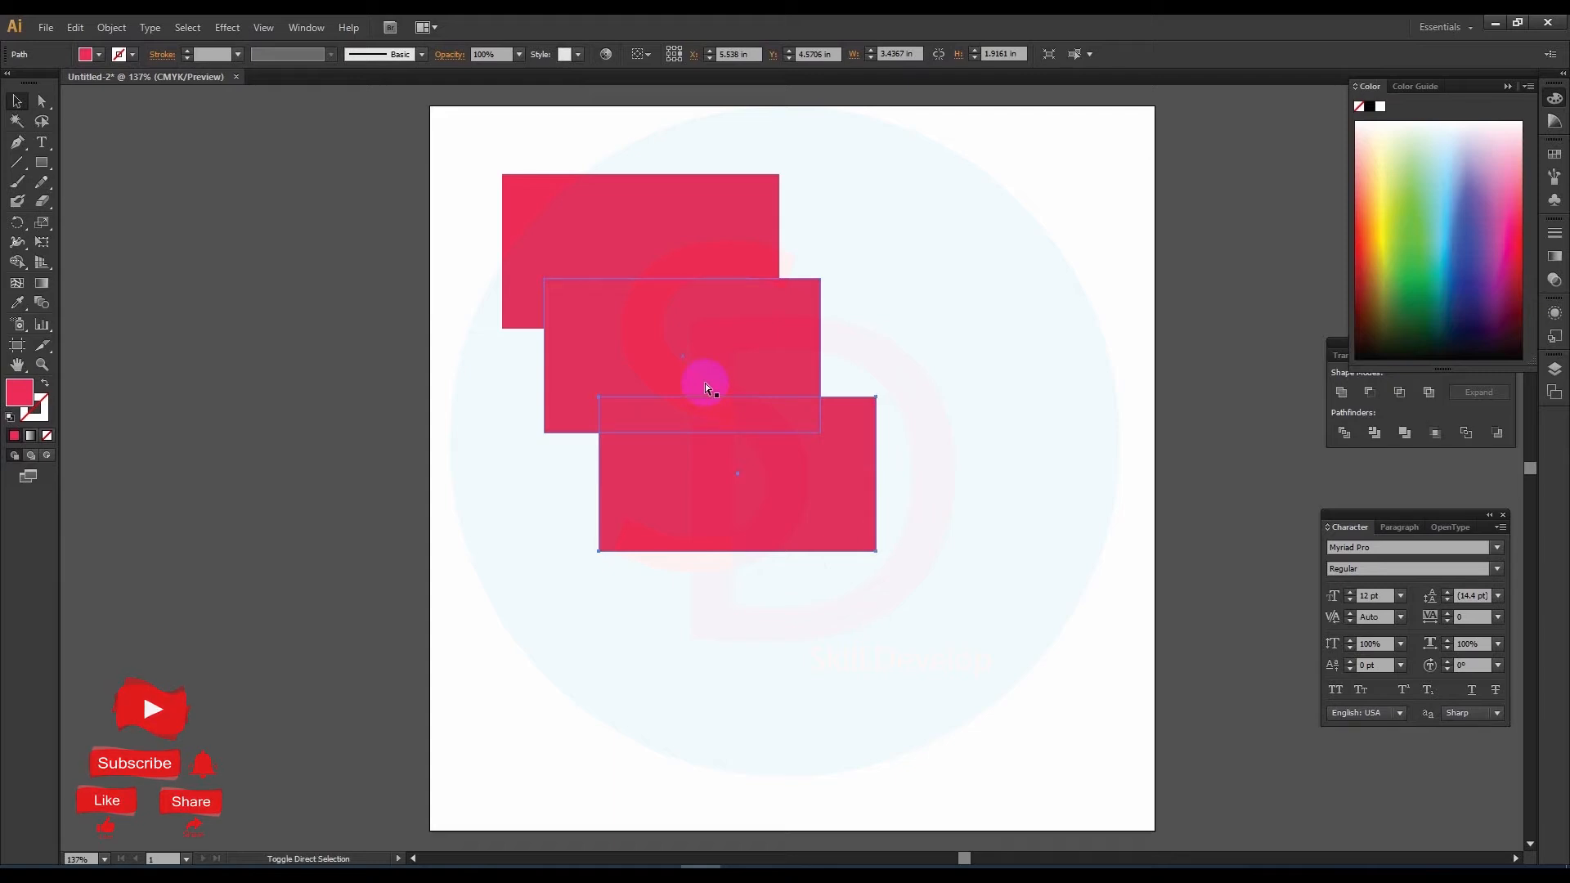
pyautogui.hotkey('ctrl', 'd')
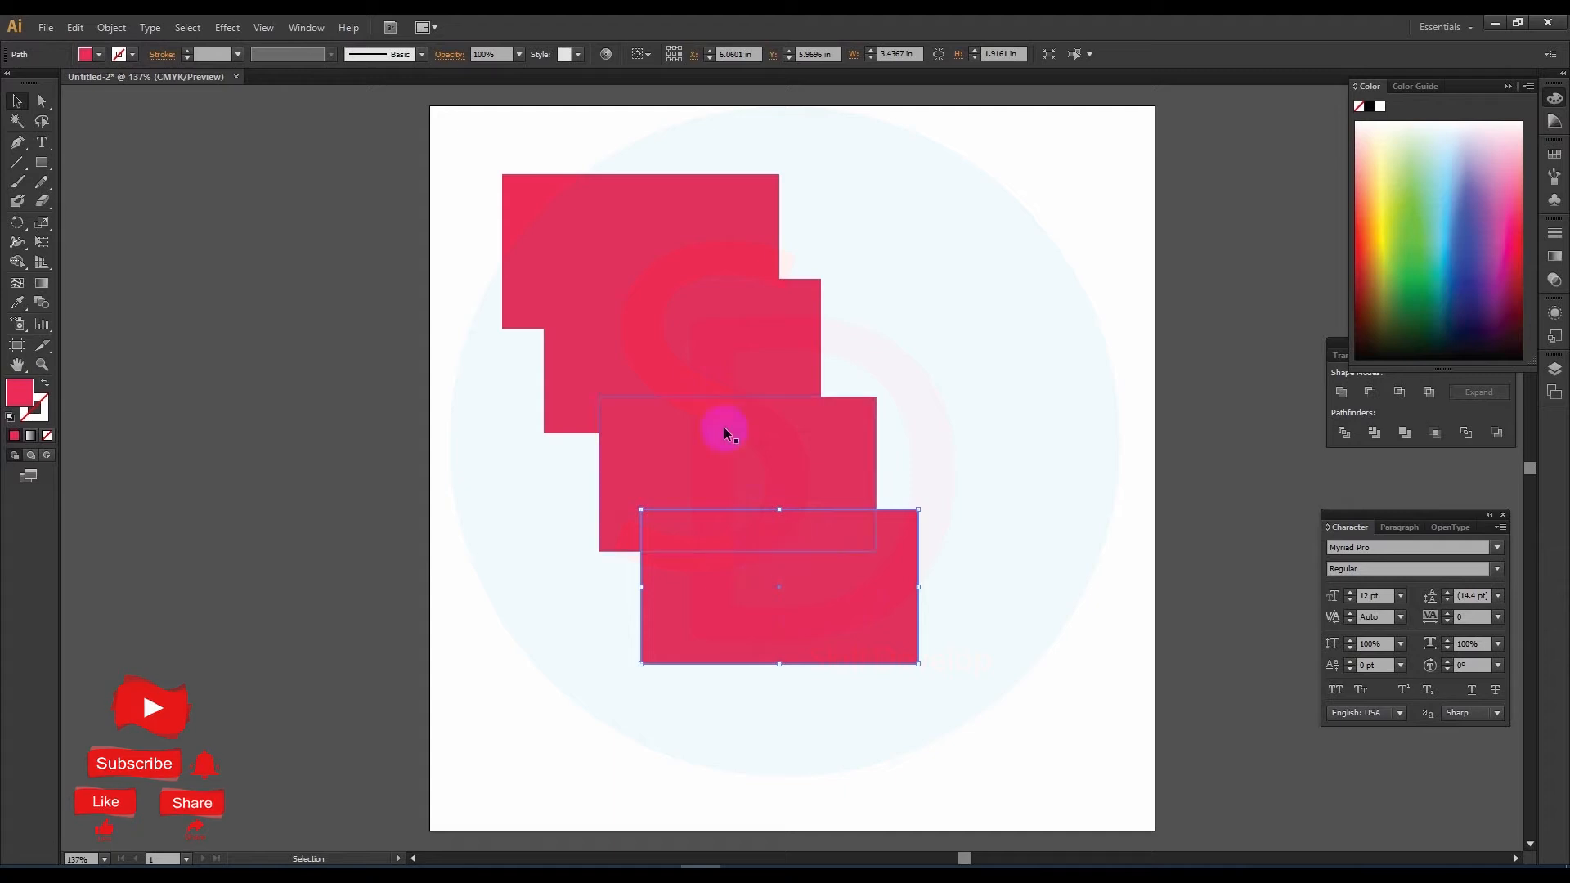
# Step: Undo the lowest rectangle copy once more and redo it
pyautogui.click(75, 27)
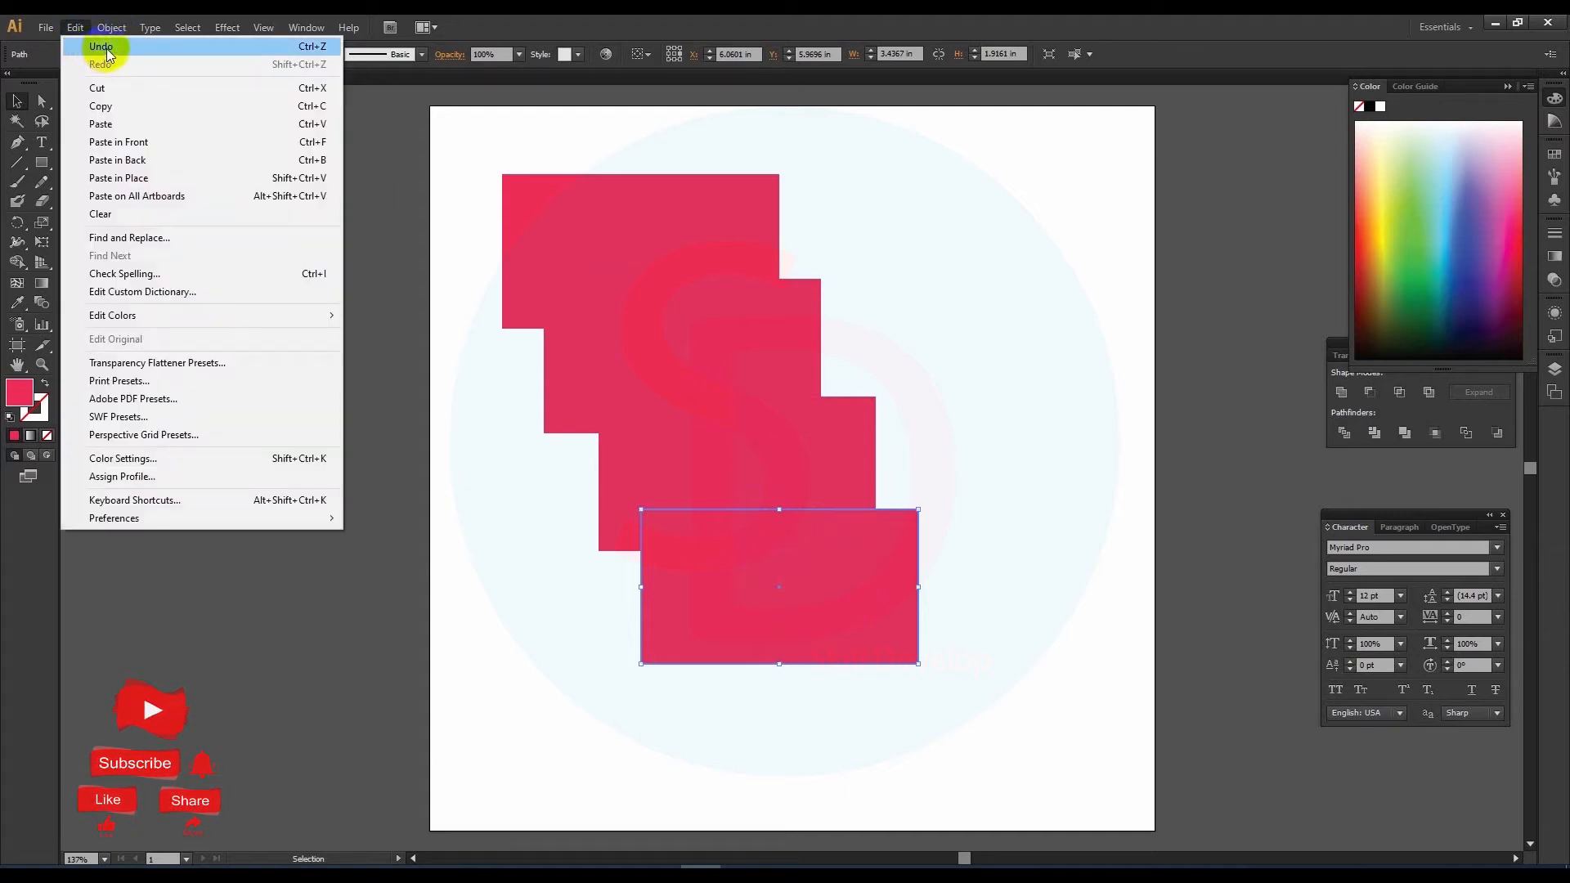
pyautogui.click(193, 46)
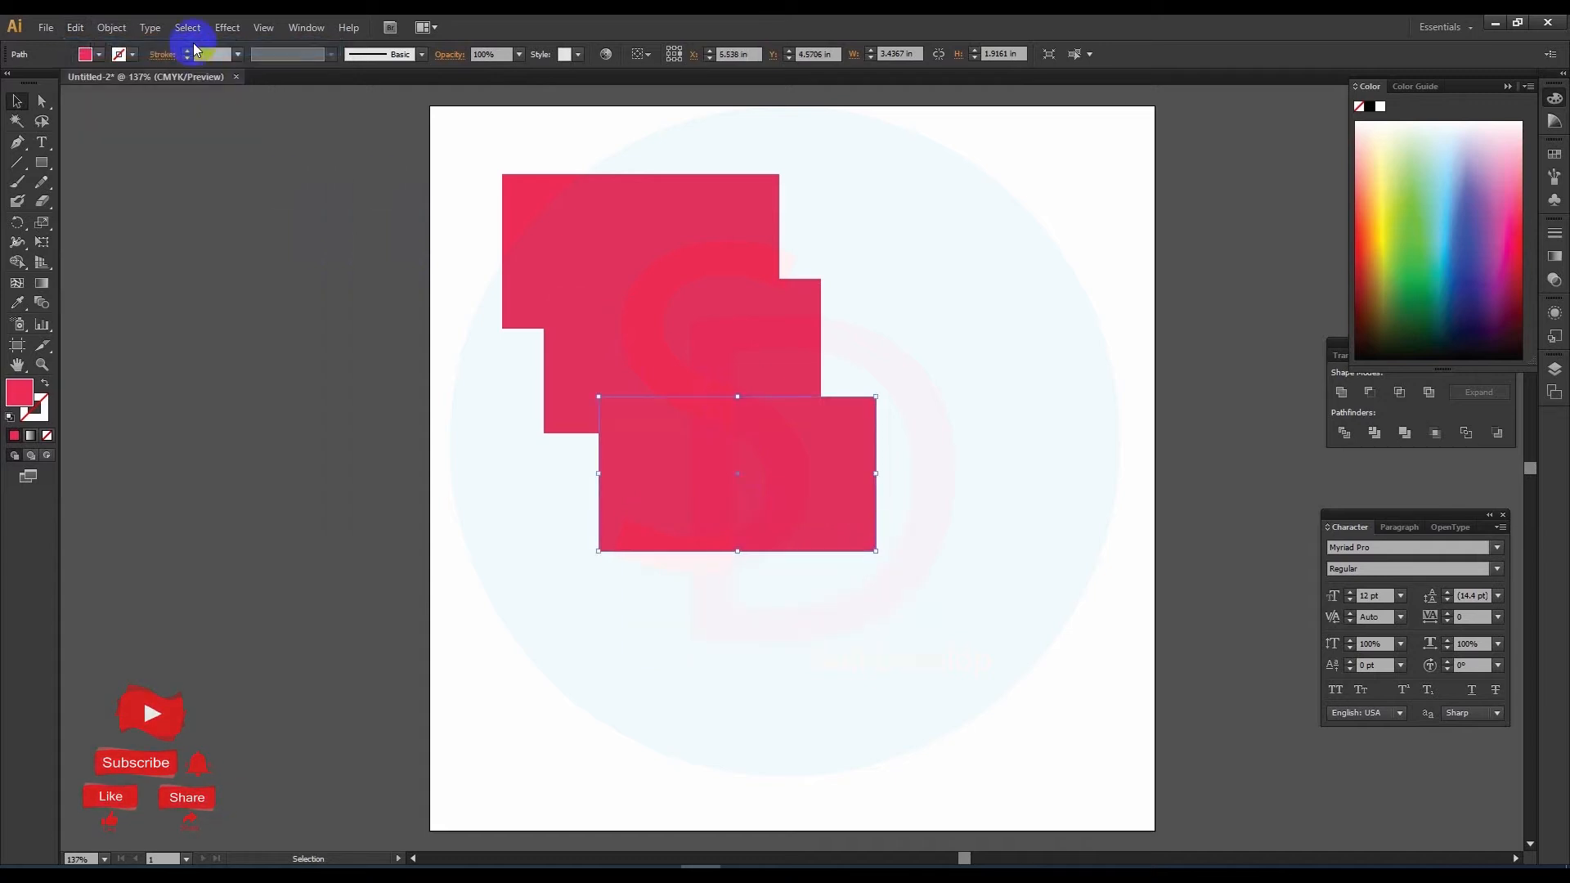
pyautogui.click(75, 28)
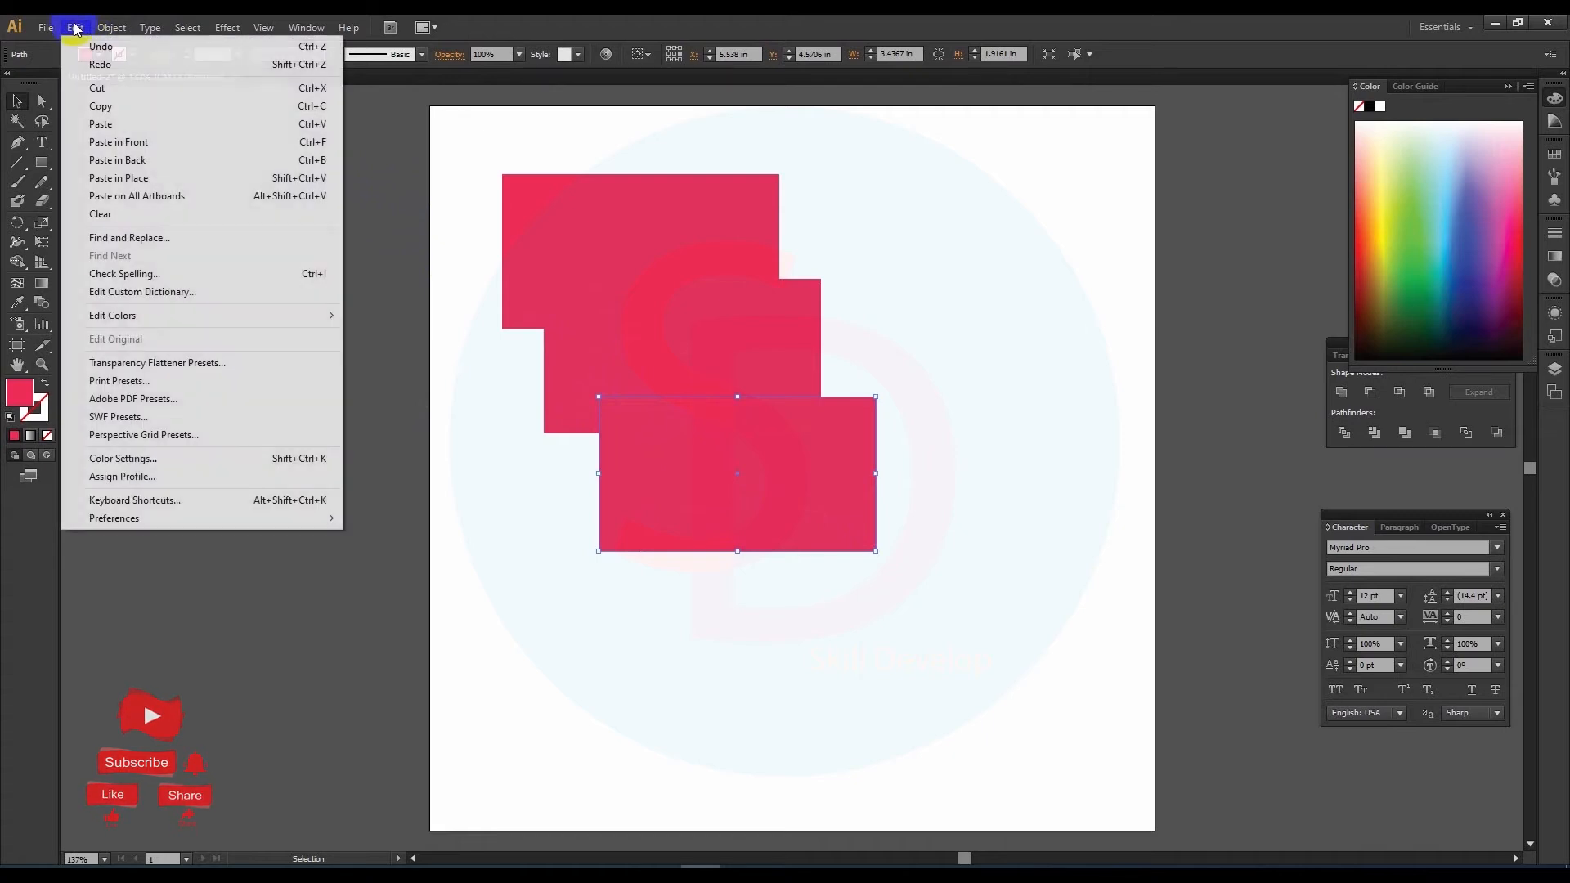
pyautogui.moveTo(74, 27)
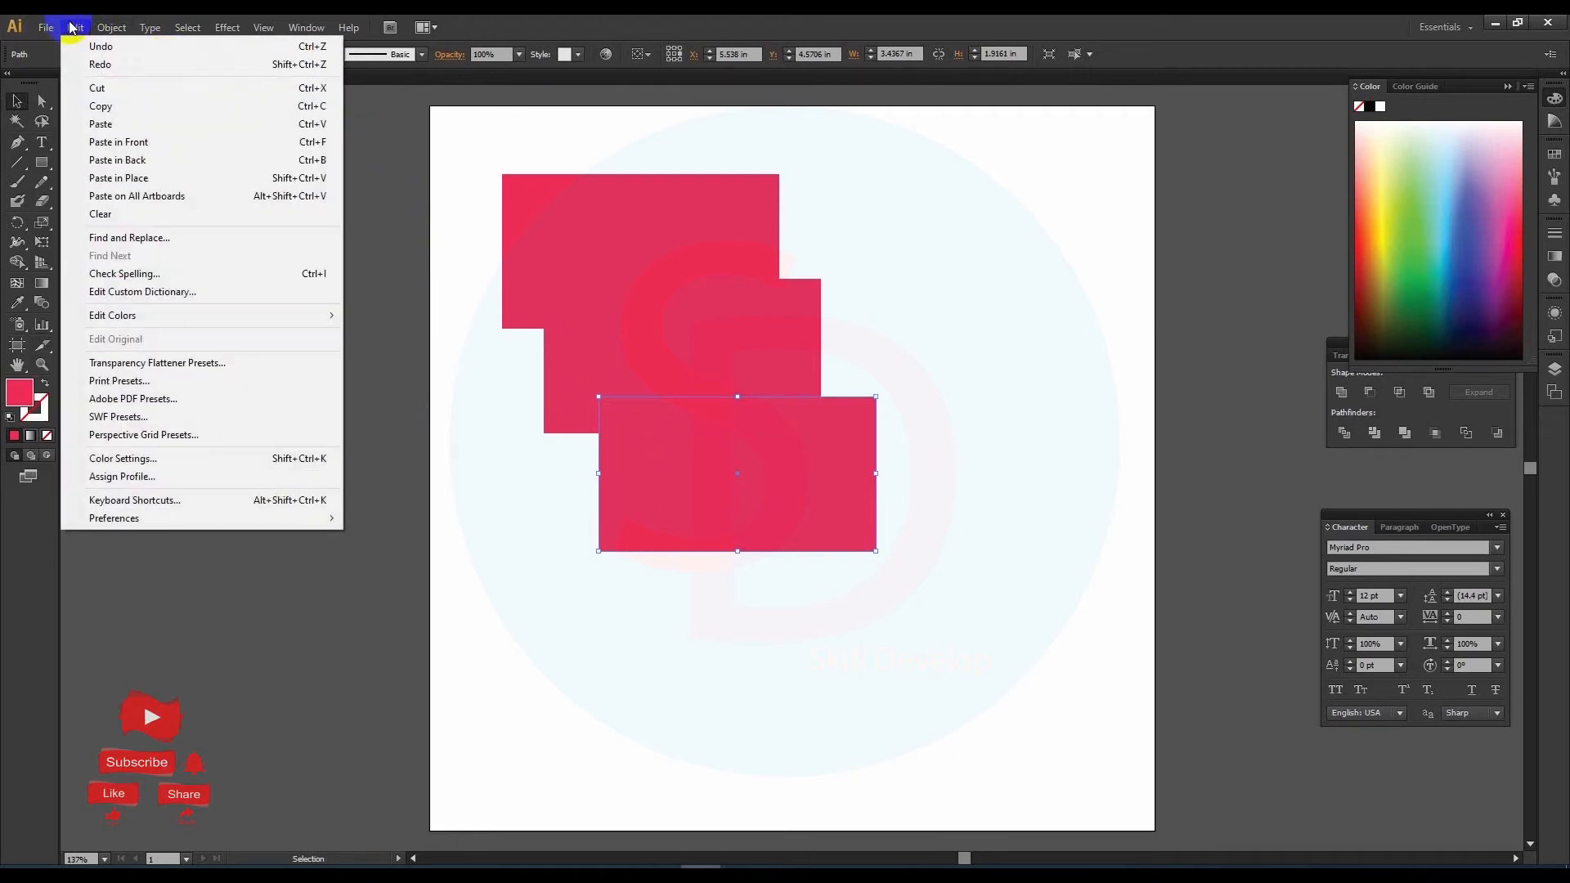
pyautogui.click(121, 67)
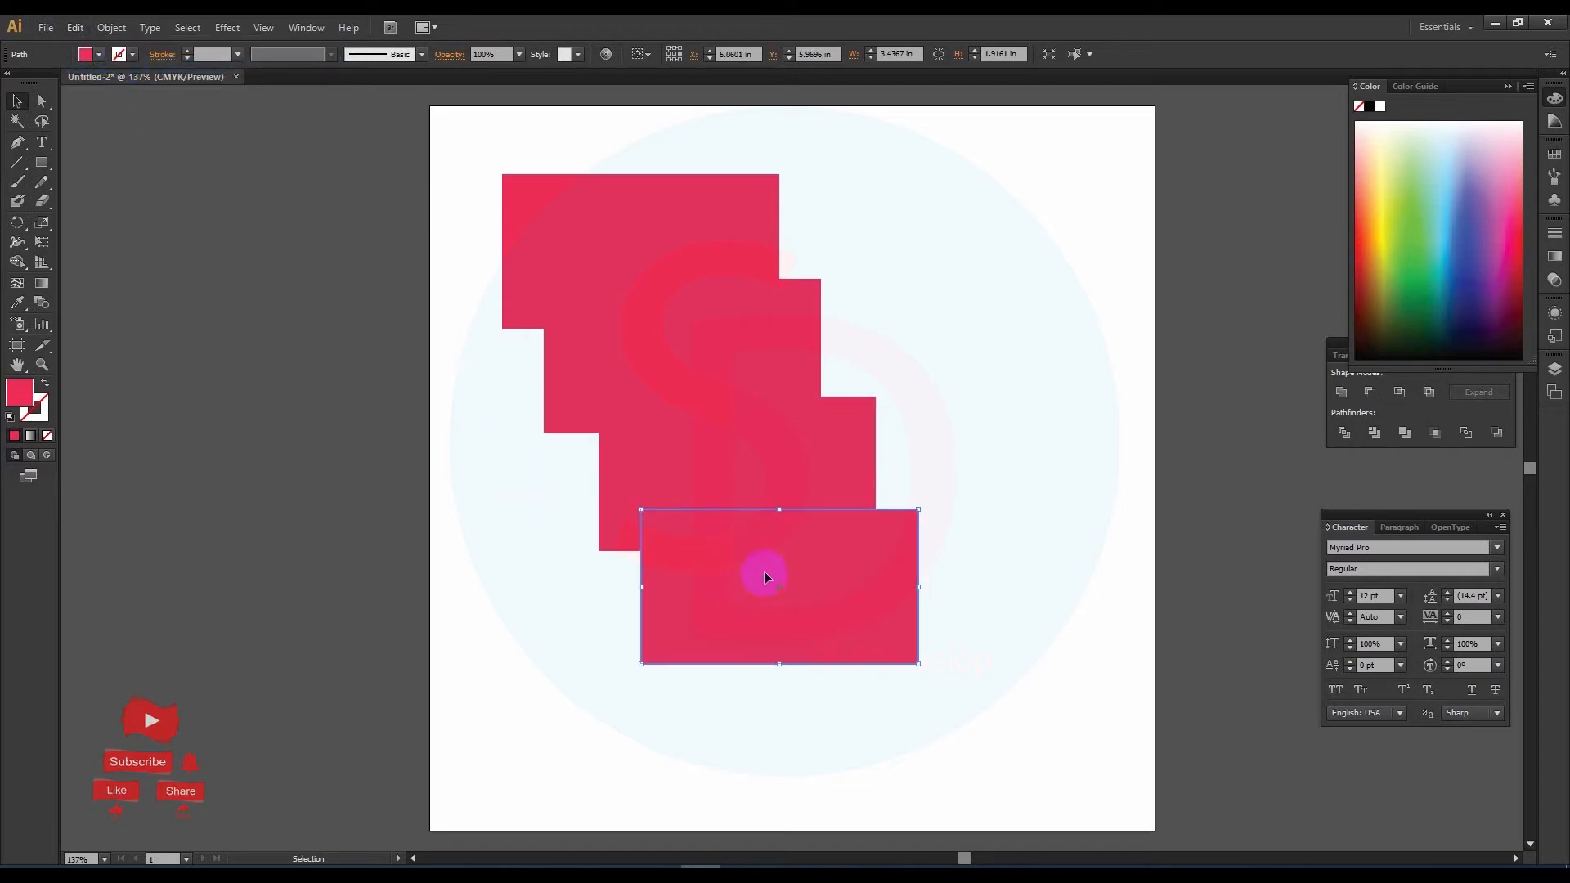
# Step: Undo all three copies and the original rectangle until the artboard is empty
pyautogui.moveTo(472, 153); pyautogui.dragTo(956, 688)
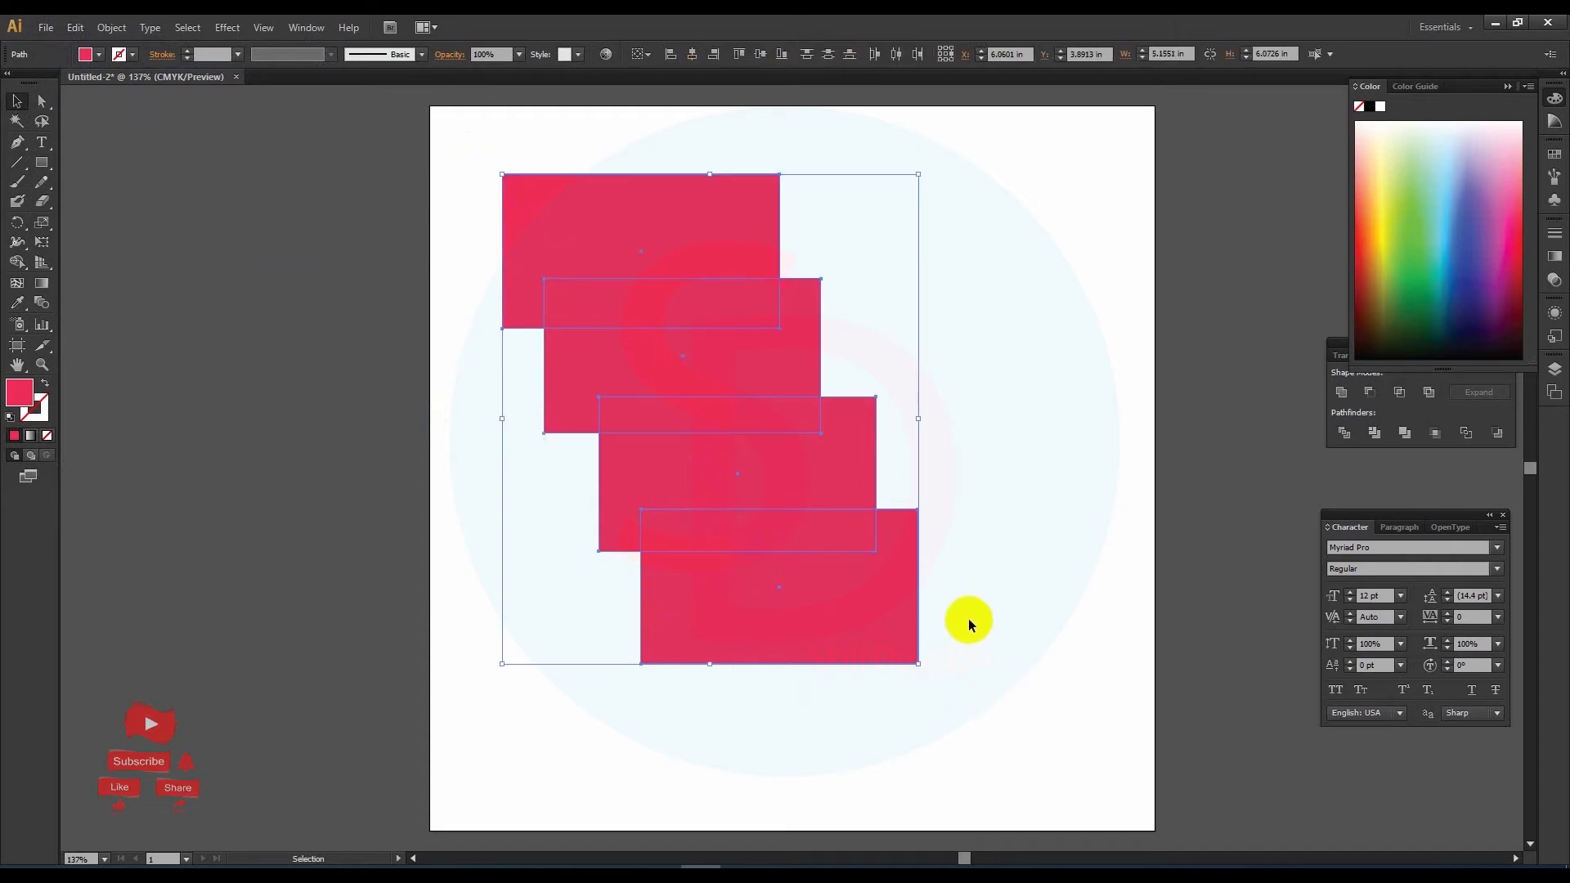
pyautogui.click(1028, 559)
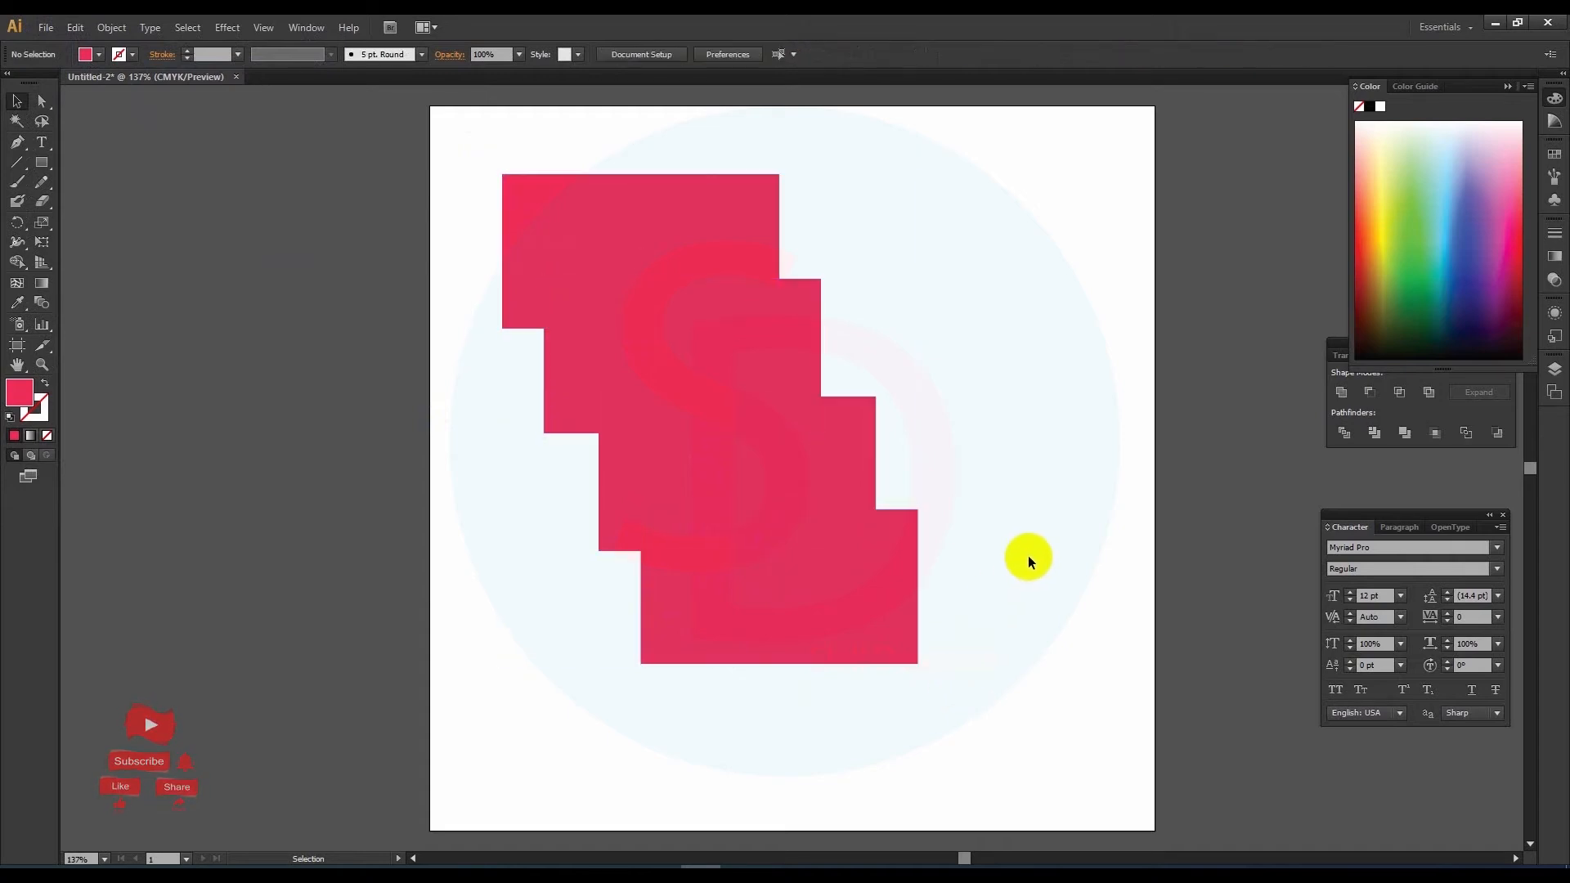
pyautogui.click(866, 564)
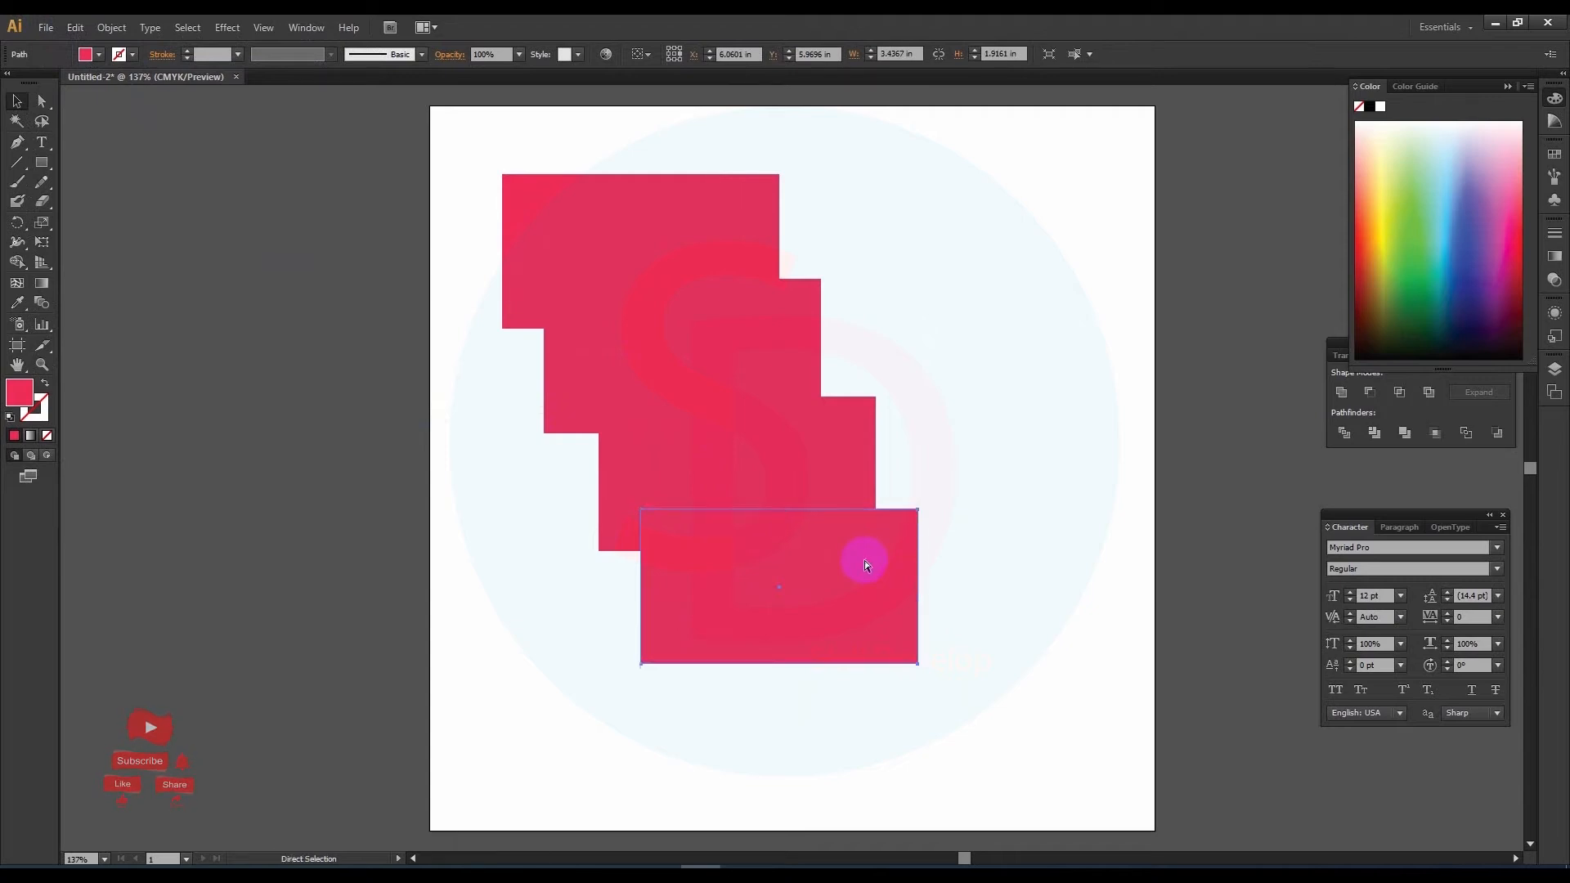
pyautogui.hotkey('ctrl', 'z')
pyautogui.hotkey('ctrl', 'z')
pyautogui.hotkey('ctrl', 'z')
pyautogui.hotkey('ctrl', 'z')
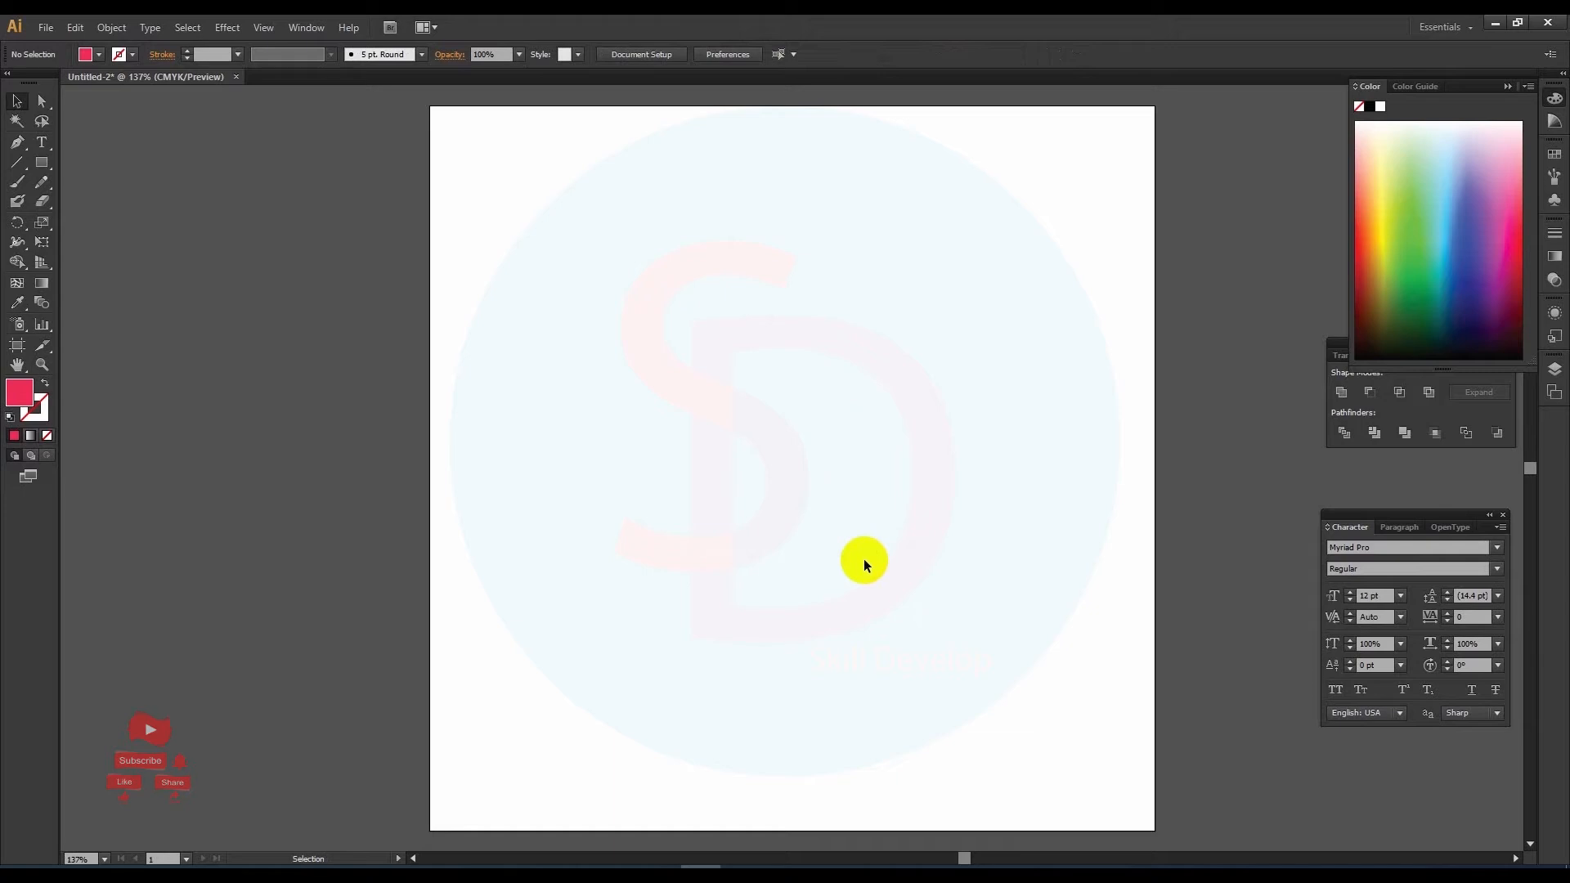
# Step: Redo the original rectangle and its three copies
pyautogui.press('ctrl')
pyautogui.hotkey('ctrl', 'shift', 'z')
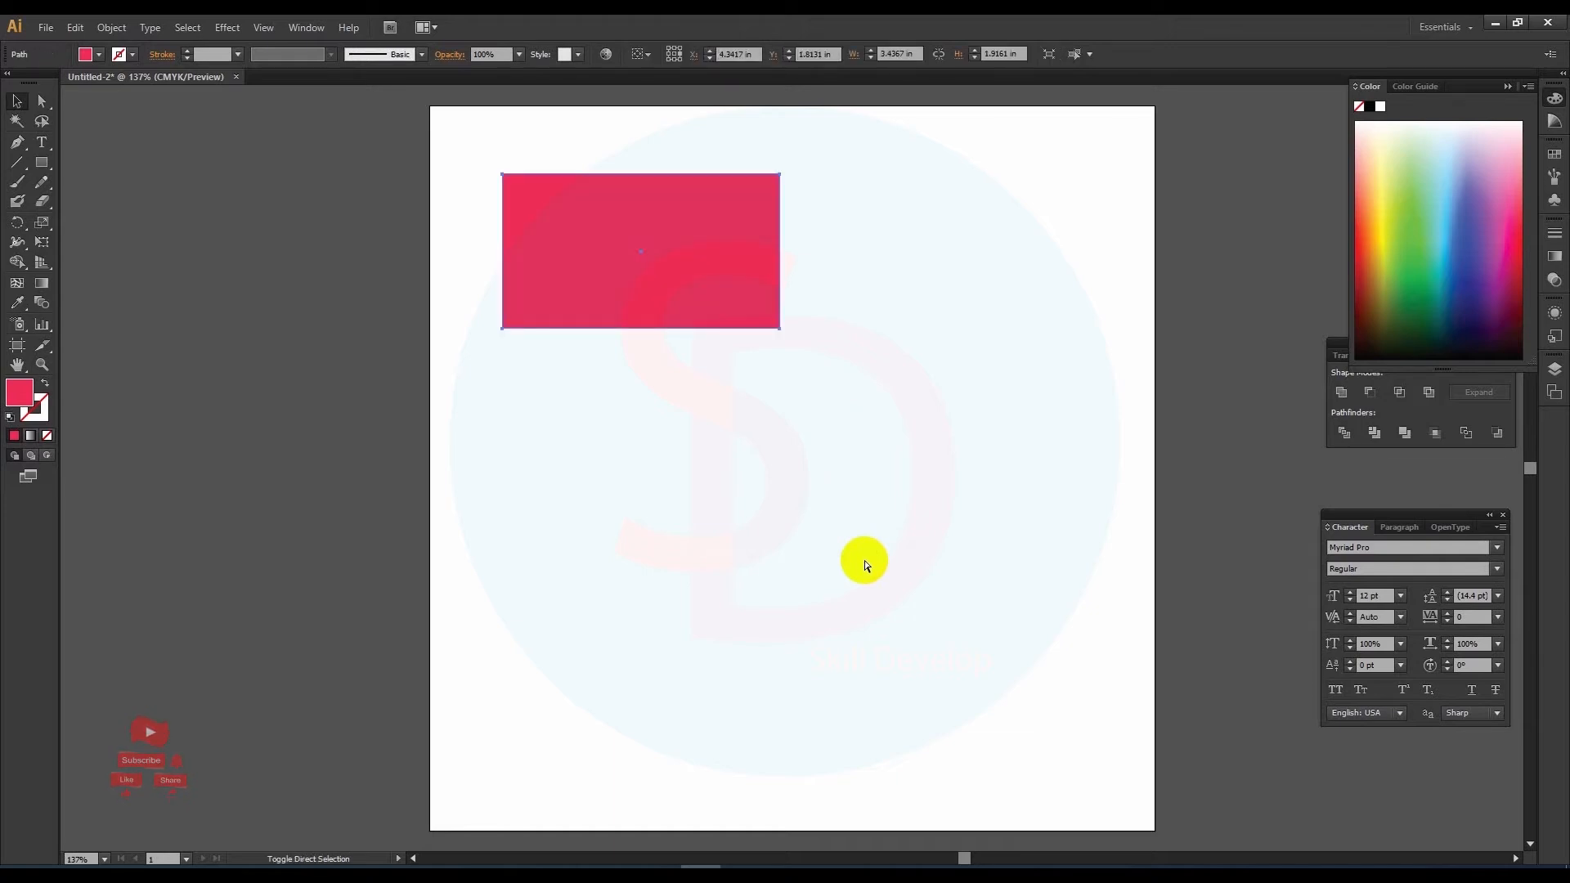
pyautogui.hotkey('ctrl', 'shift', 'z')
pyautogui.hotkey('ctrl', 'shift', 'z')
pyautogui.hotkey('ctrl', 'shift', 'z')
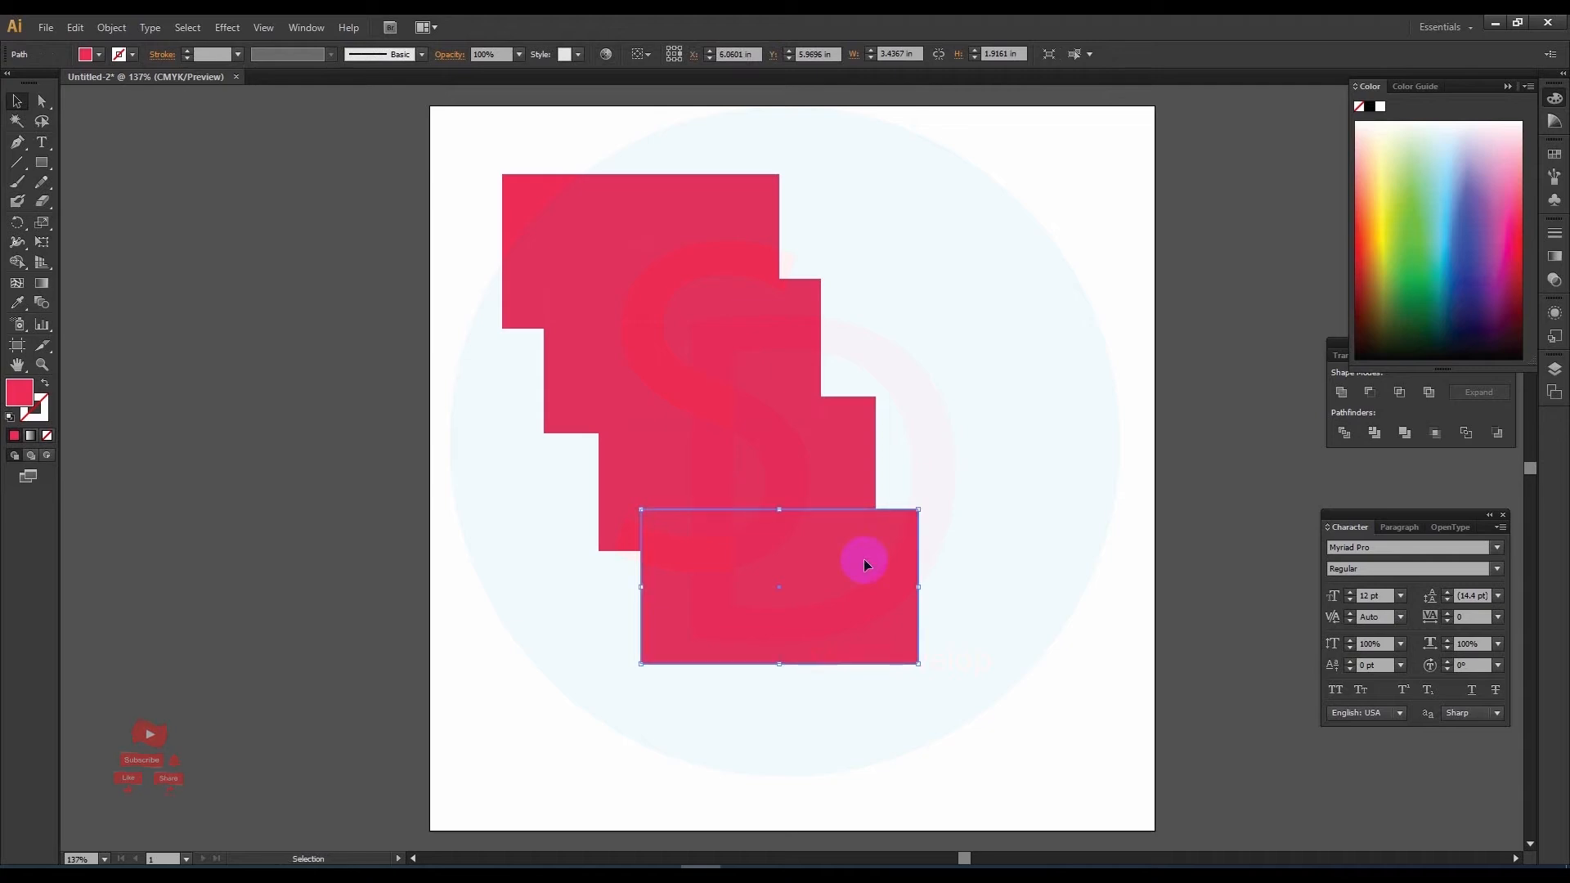
# Step: Delete all four rectangles from the artboard
pyautogui.moveTo(503, 140); pyautogui.dragTo(966, 697)
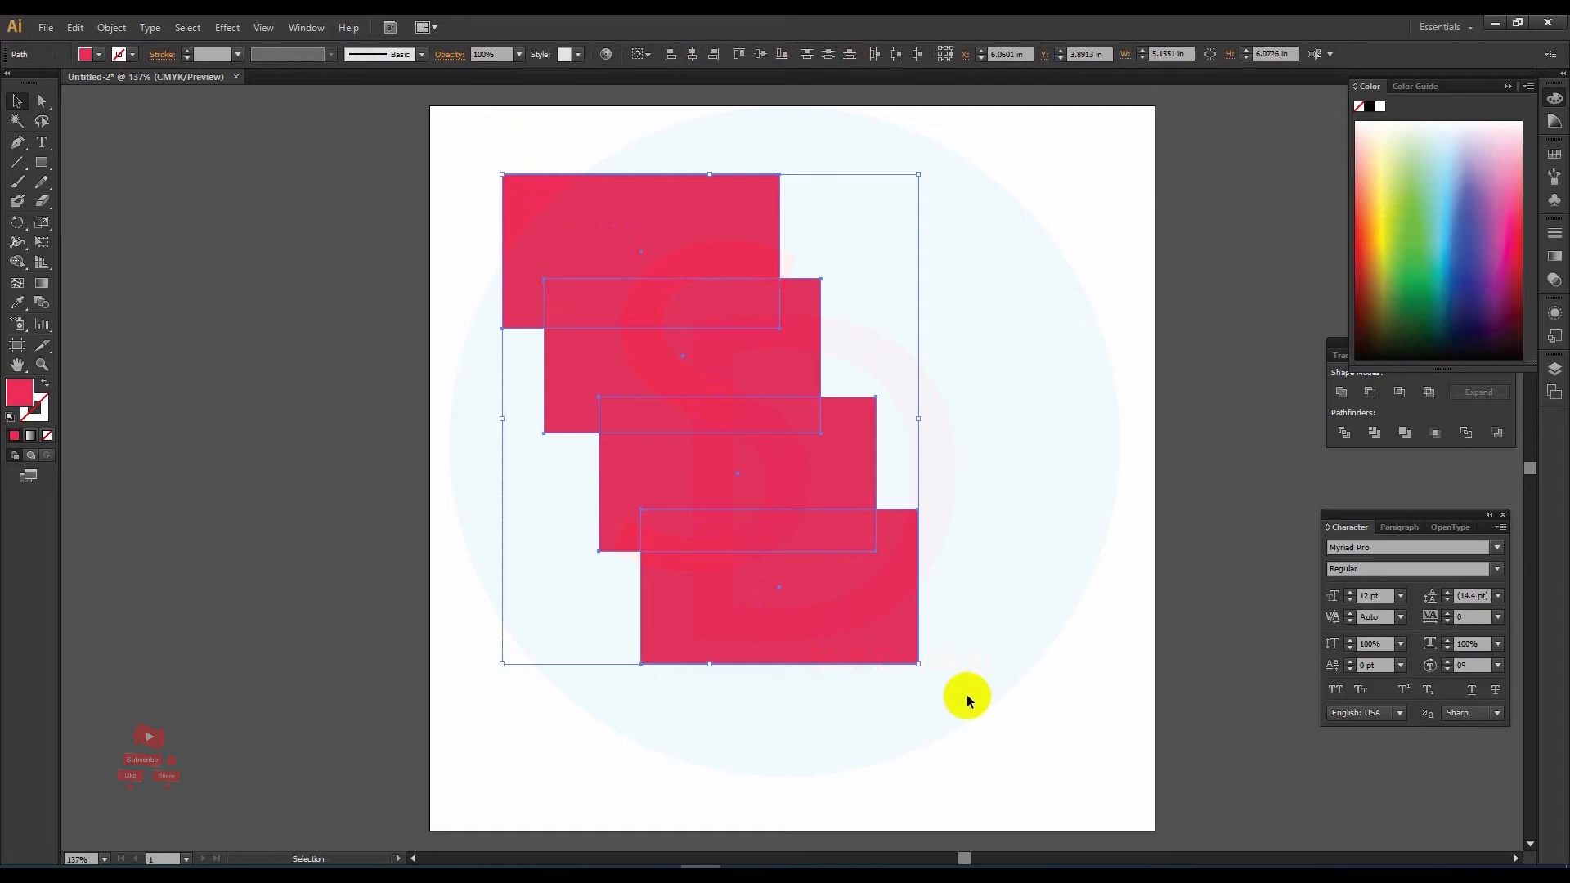
pyautogui.click(1011, 479)
pyautogui.moveTo(927, 322); pyautogui.dragTo(733, 681)
pyautogui.press('Delete')
# Step: Draw a red rectangle about 4.29 in wide and 2.46 in high in the artboard's upper half
pyautogui.moveTo(41, 163); pyautogui.dragTo(85, 158)
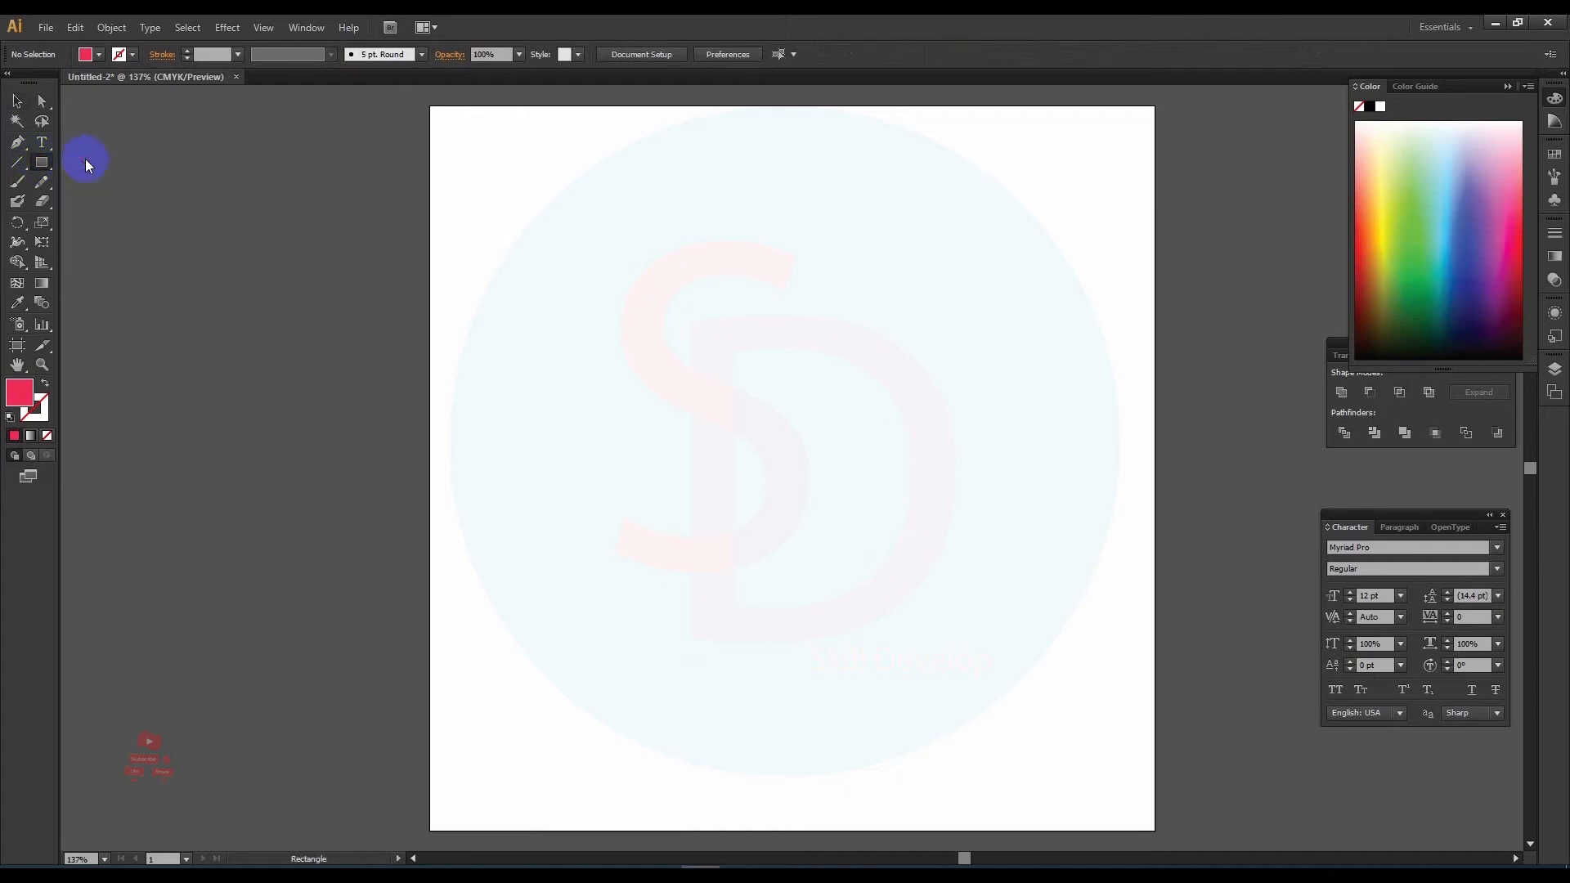
pyautogui.moveTo(588, 216); pyautogui.dragTo(935, 414)
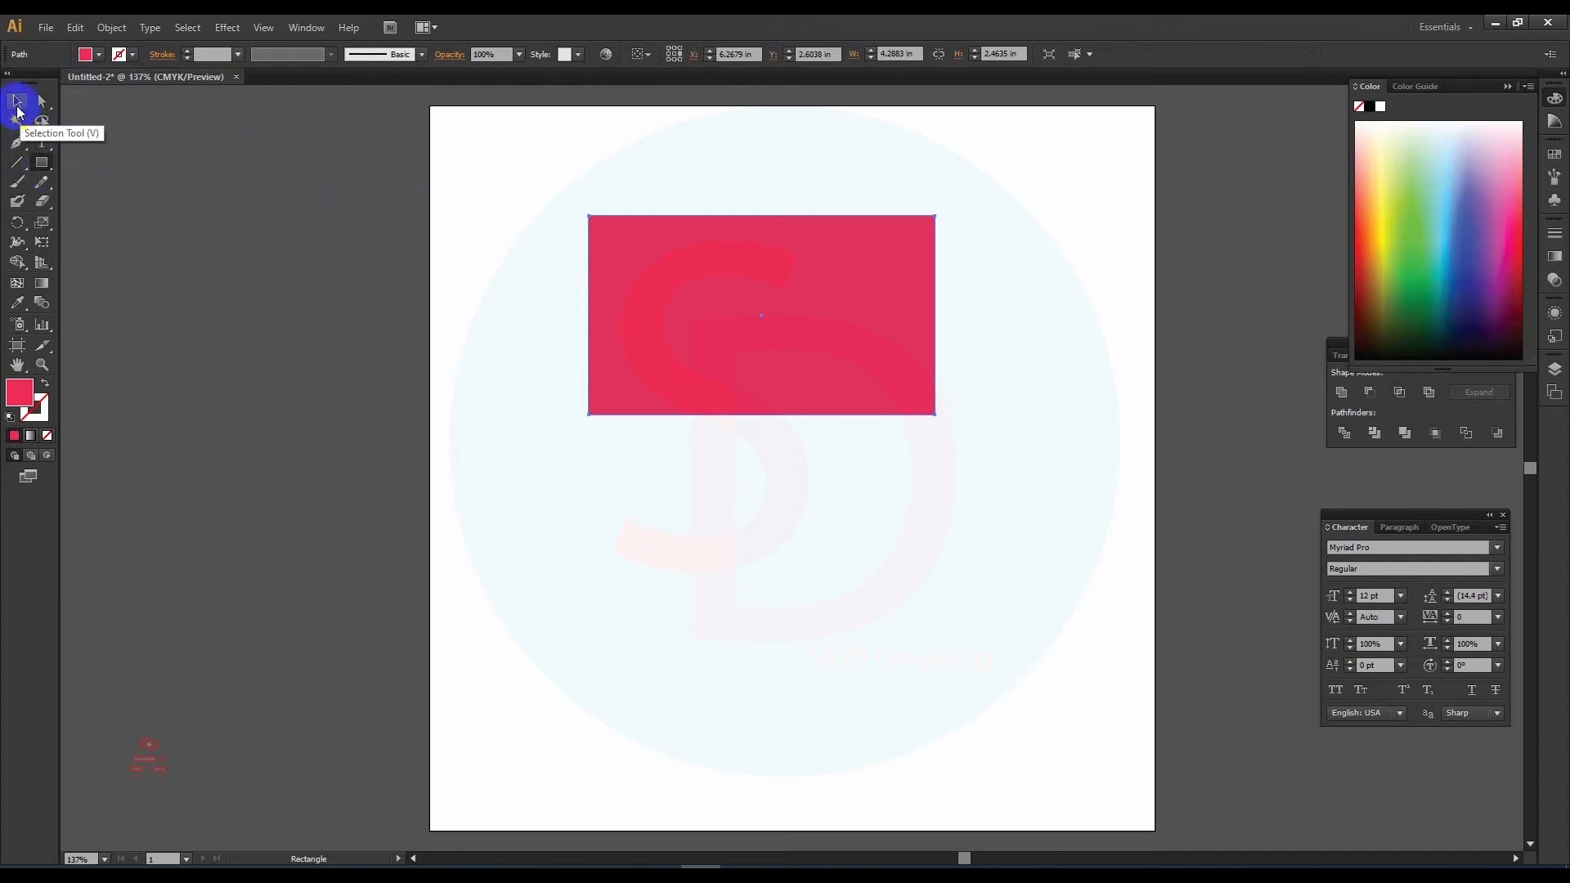
pyautogui.click(45, 170)
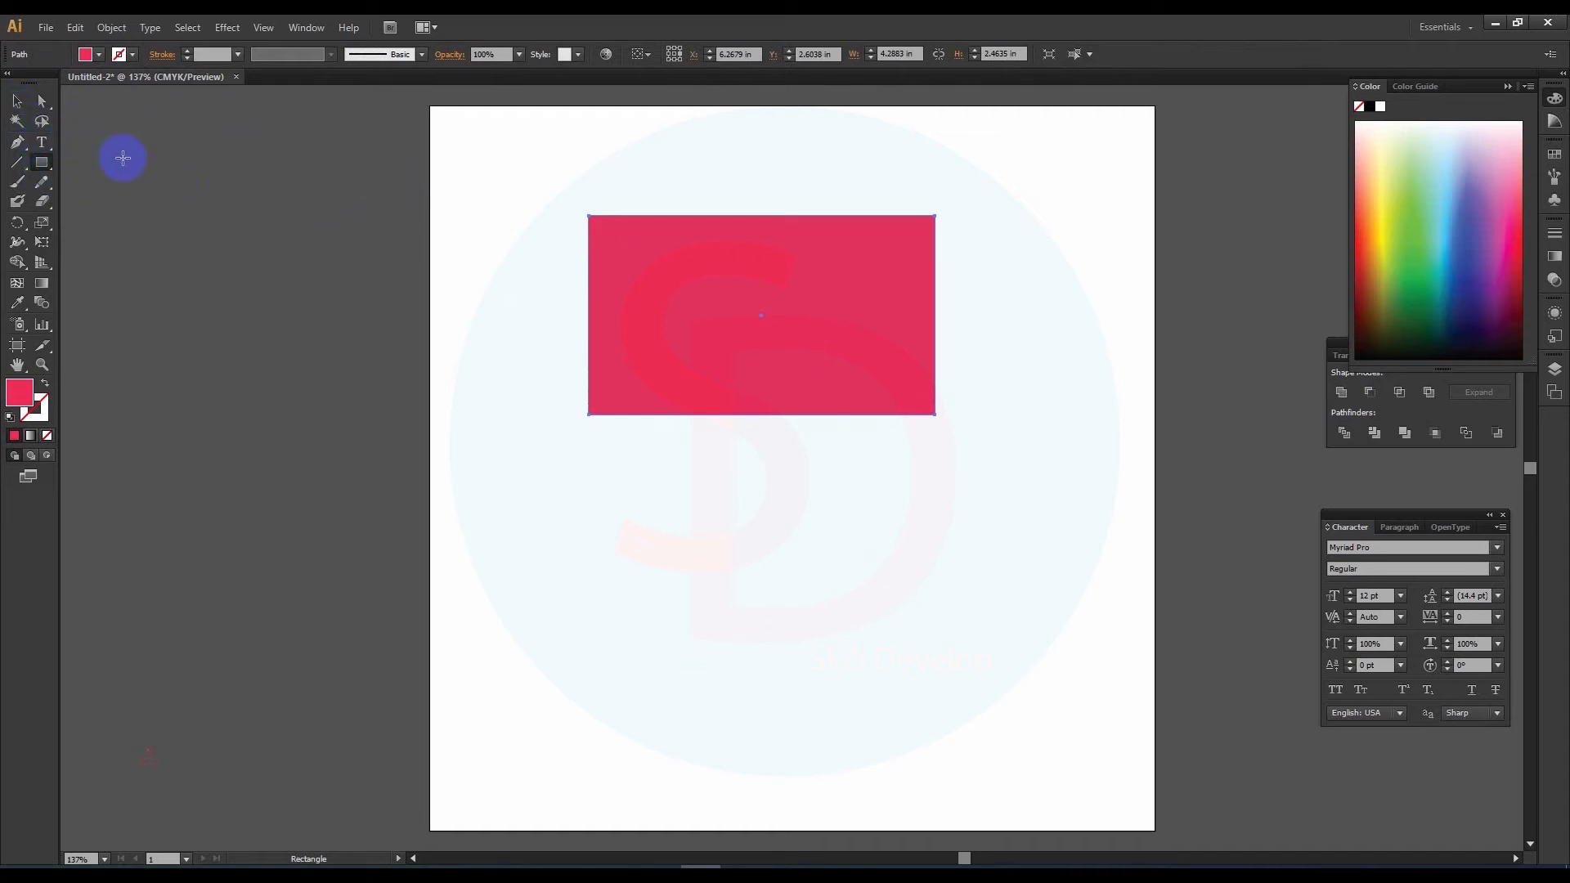
# Step: Move the rectangle slightly down and right, and enlarge it upward and rightward to about 4.59 by 3.36 in
pyautogui.click(16, 101)
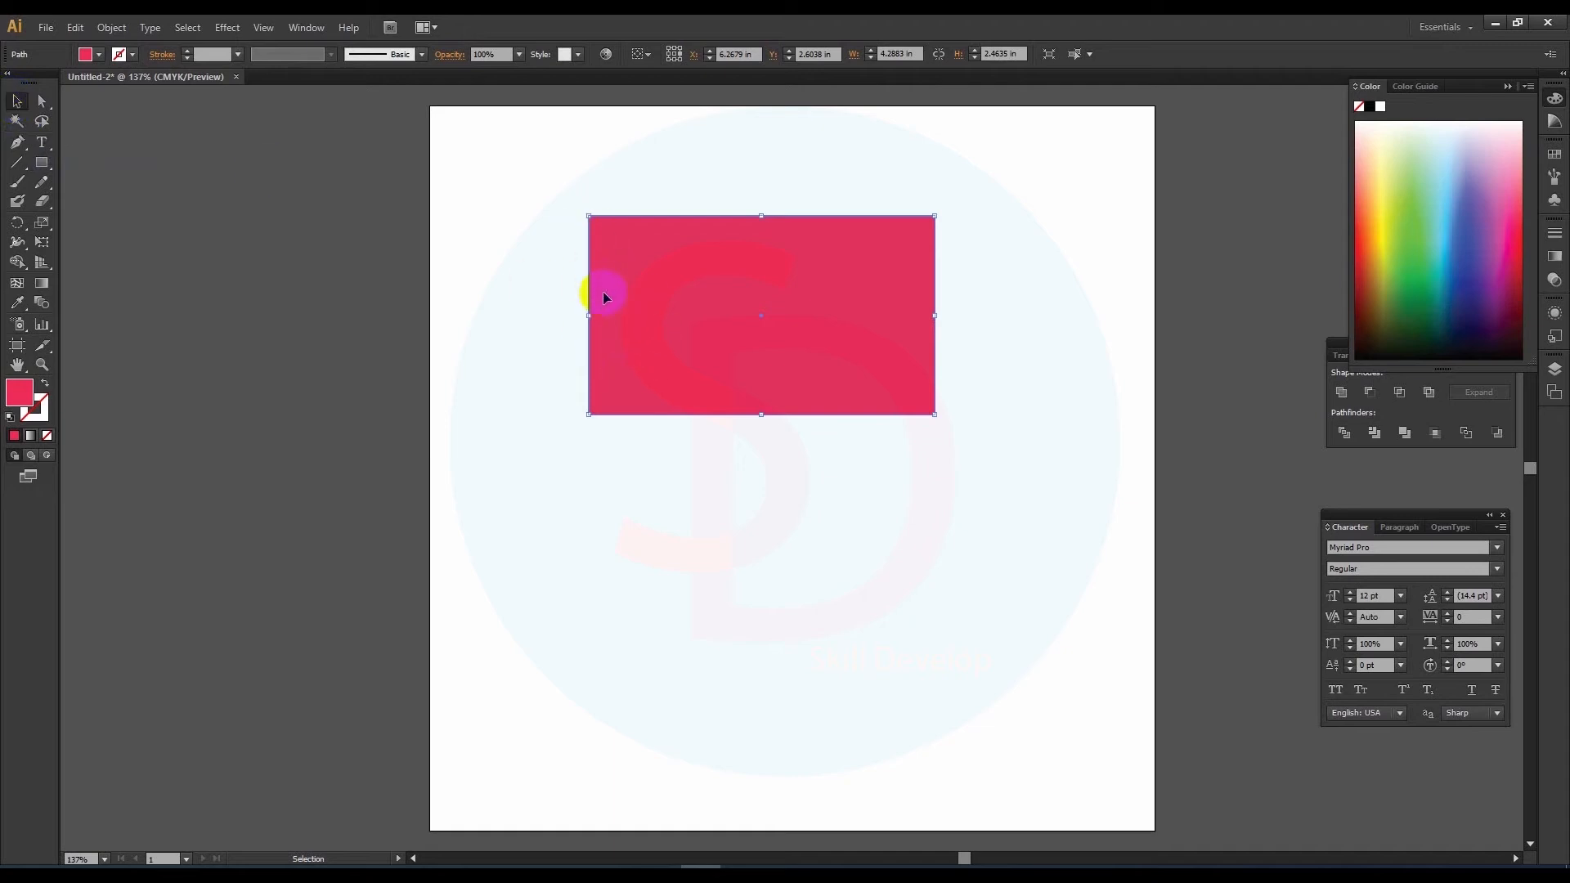
pyautogui.moveTo(674, 282); pyautogui.dragTo(773, 301)
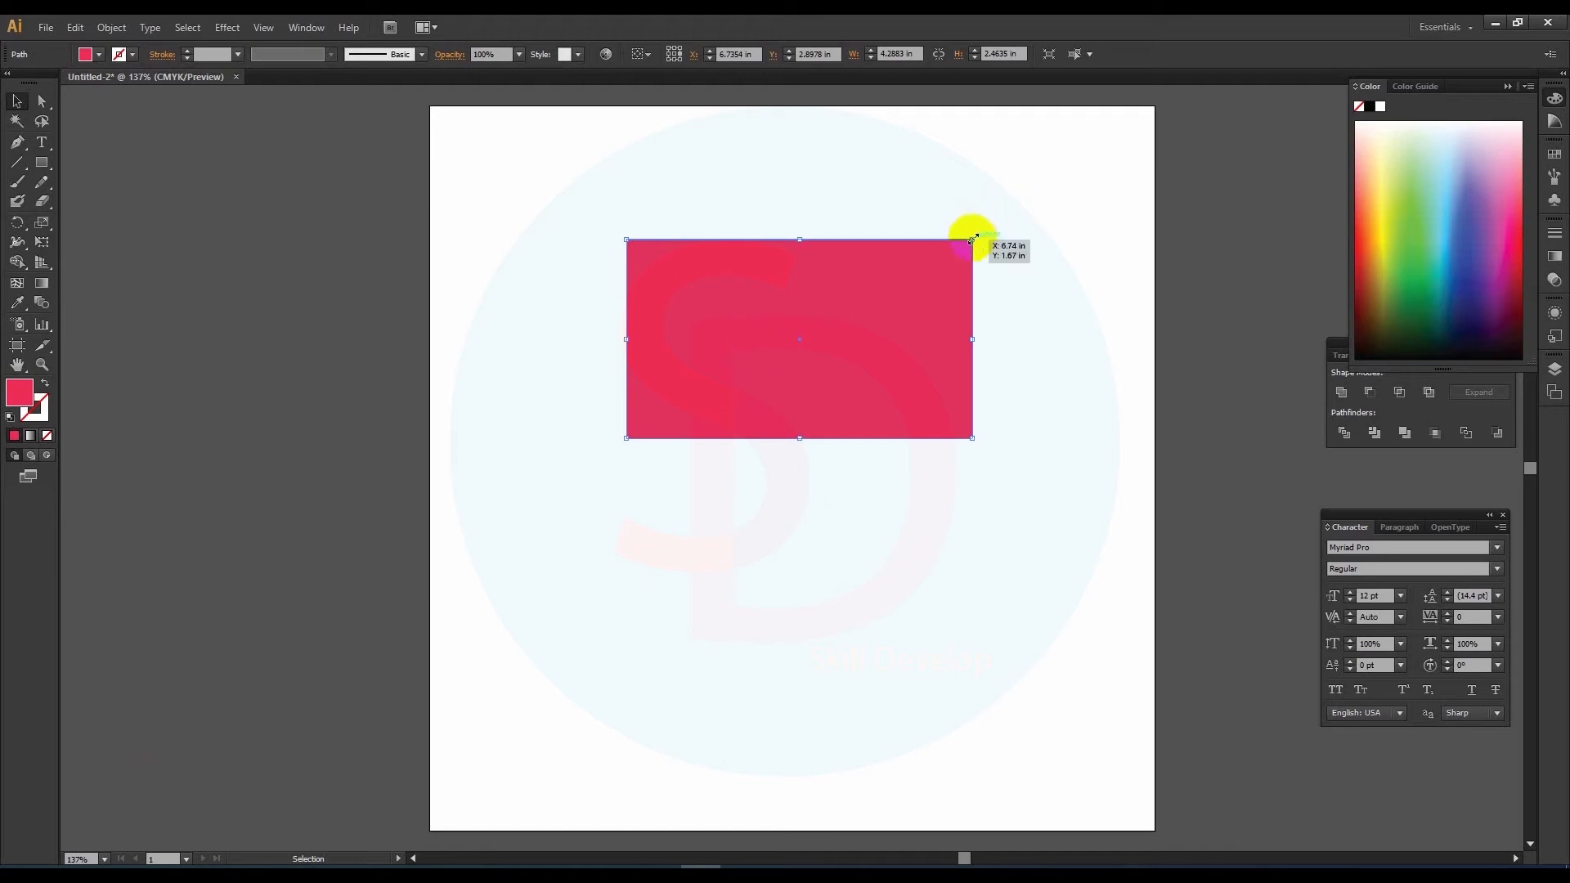
pyautogui.moveTo(973, 239); pyautogui.dragTo(997, 198)
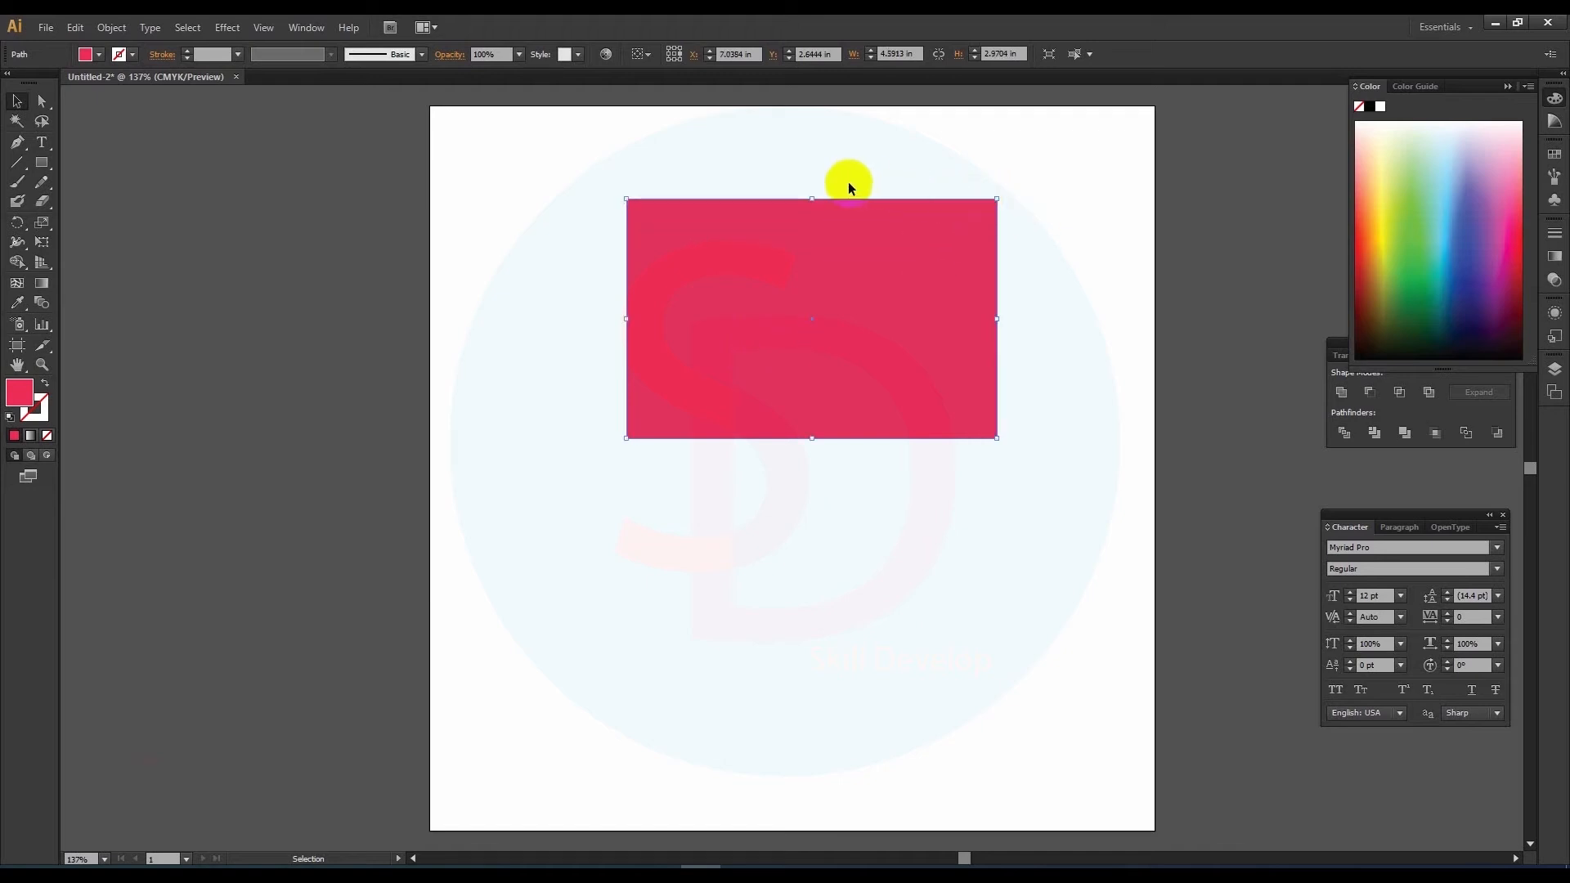
pyautogui.moveTo(813, 198); pyautogui.dragTo(811, 168)
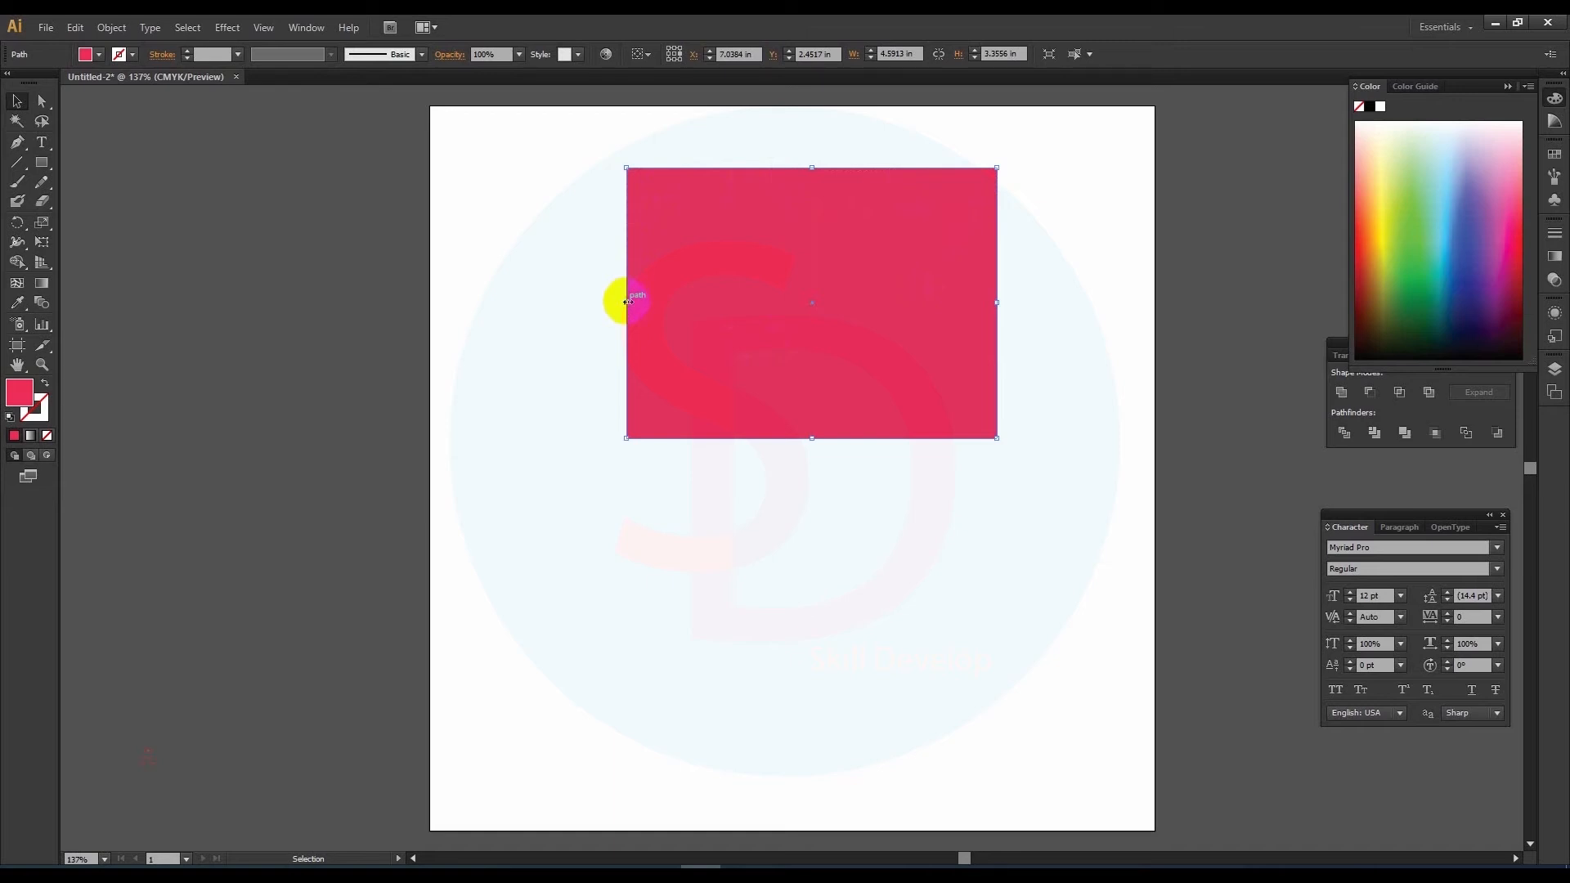
# Step: Extend the rectangle on all four sides to about 6.66 in wide and 5 in high
pyautogui.moveTo(625, 302); pyautogui.dragTo(524, 319)
pyautogui.moveTo(760, 439); pyautogui.dragTo(773, 554)
pyautogui.moveTo(1000, 360); pyautogui.dragTo(1059, 353)
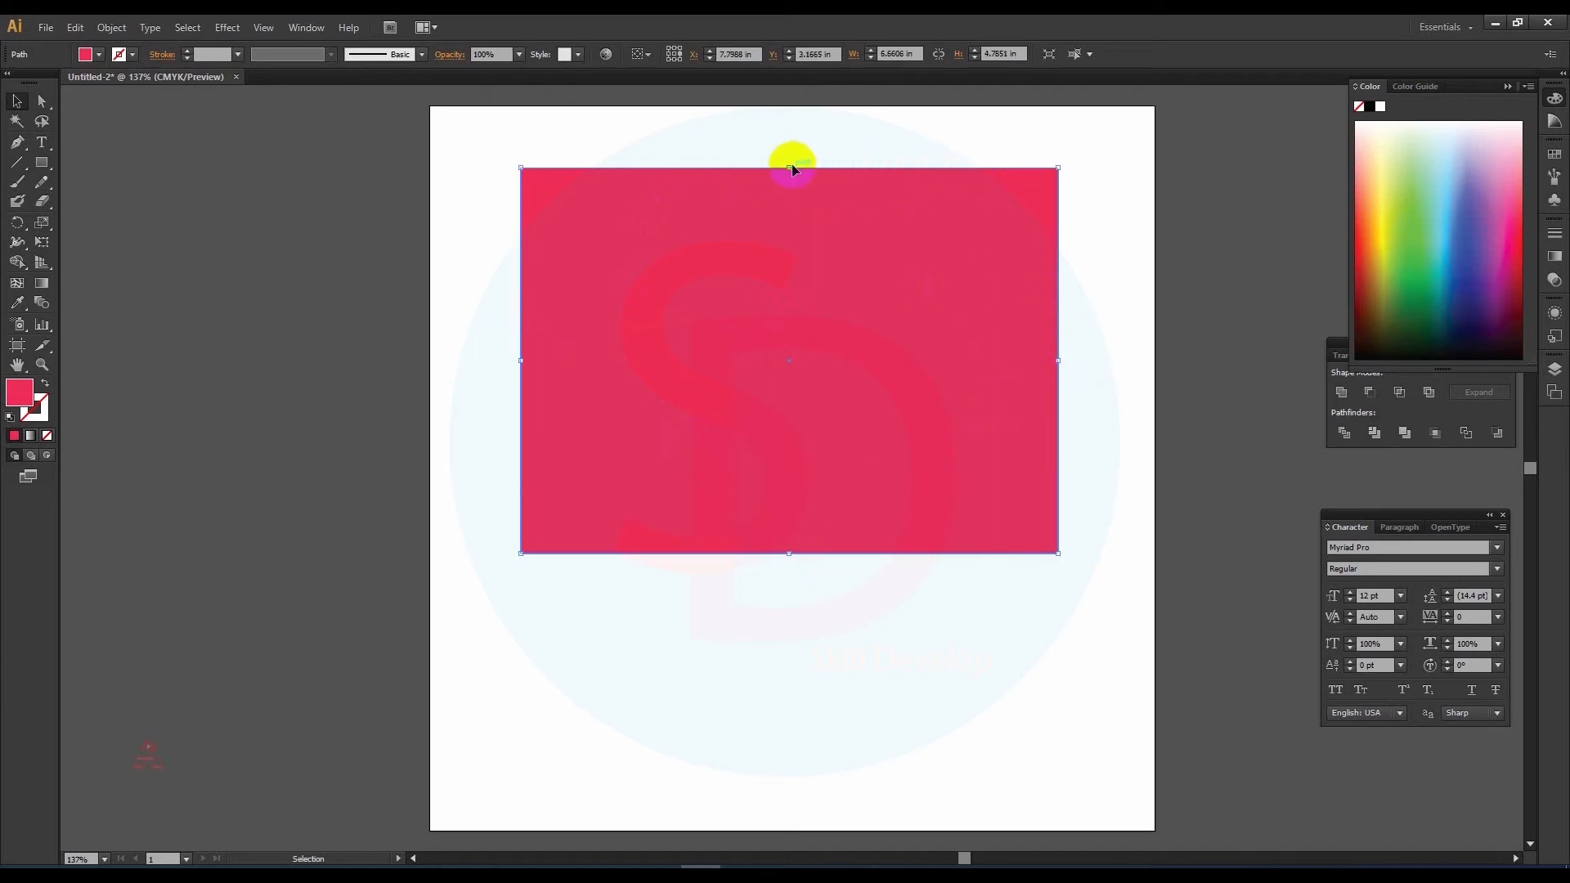
pyautogui.moveTo(792, 169); pyautogui.dragTo(792, 151)
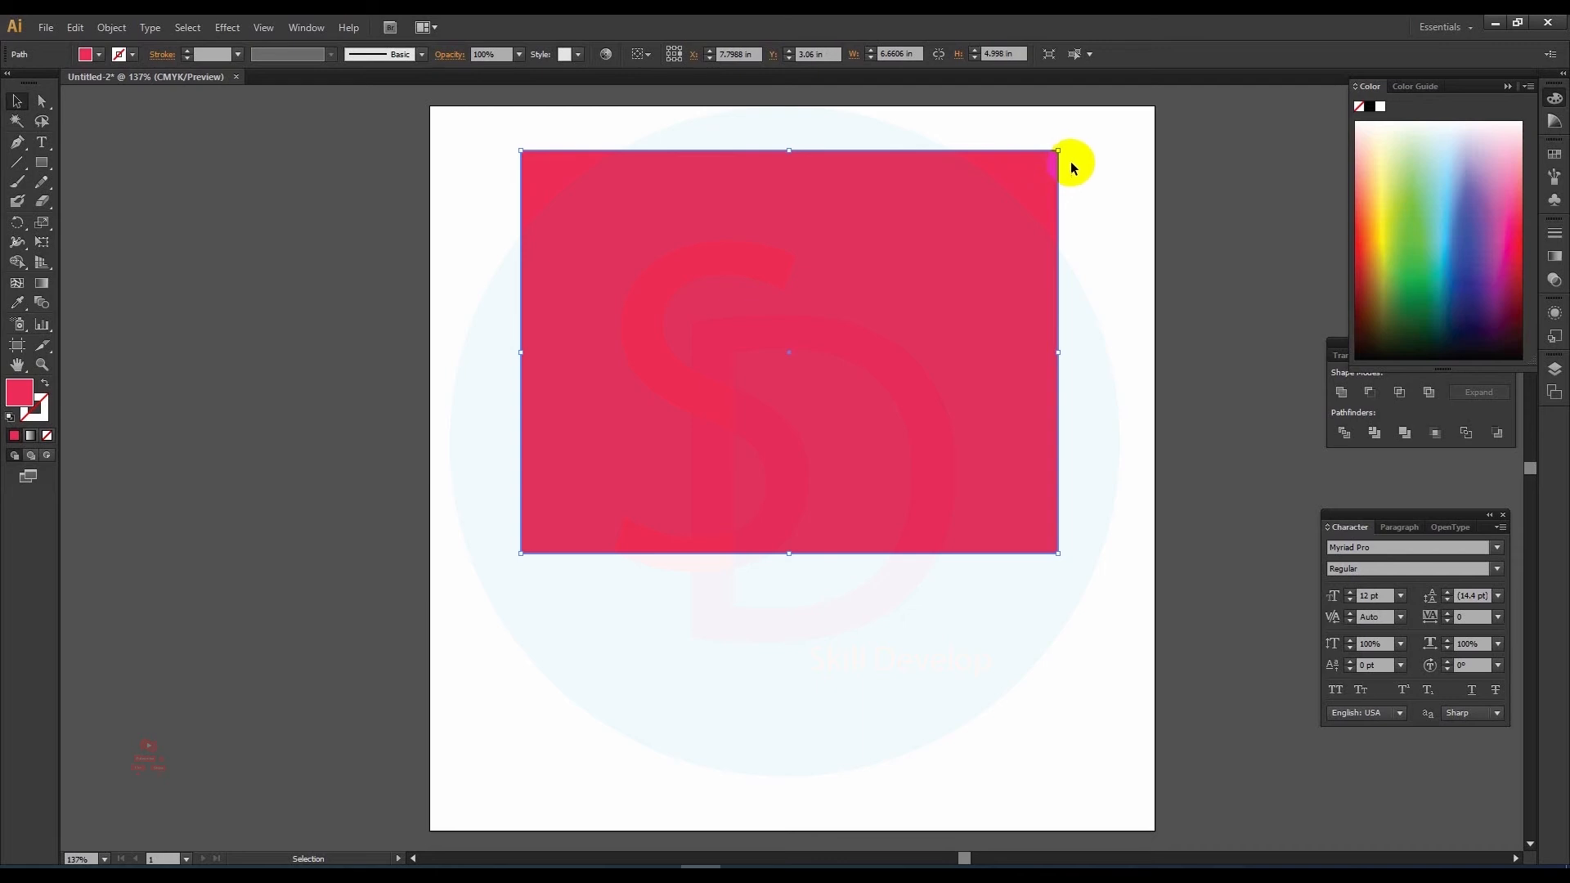
# Step: Reposition and enlarge the rectangle so its upper-left corner sits at about X 1 in, Y 0.55 in, and deselect it
pyautogui.moveTo(945, 162); pyautogui.dragTo(925, 194)
pyautogui.moveTo(909, 194); pyautogui.dragTo(883, 229)
pyautogui.moveTo(702, 225); pyautogui.dragTo(778, 178)
pyautogui.moveTo(1050, 177); pyautogui.dragTo(1113, 150)
pyautogui.click(782, 128)
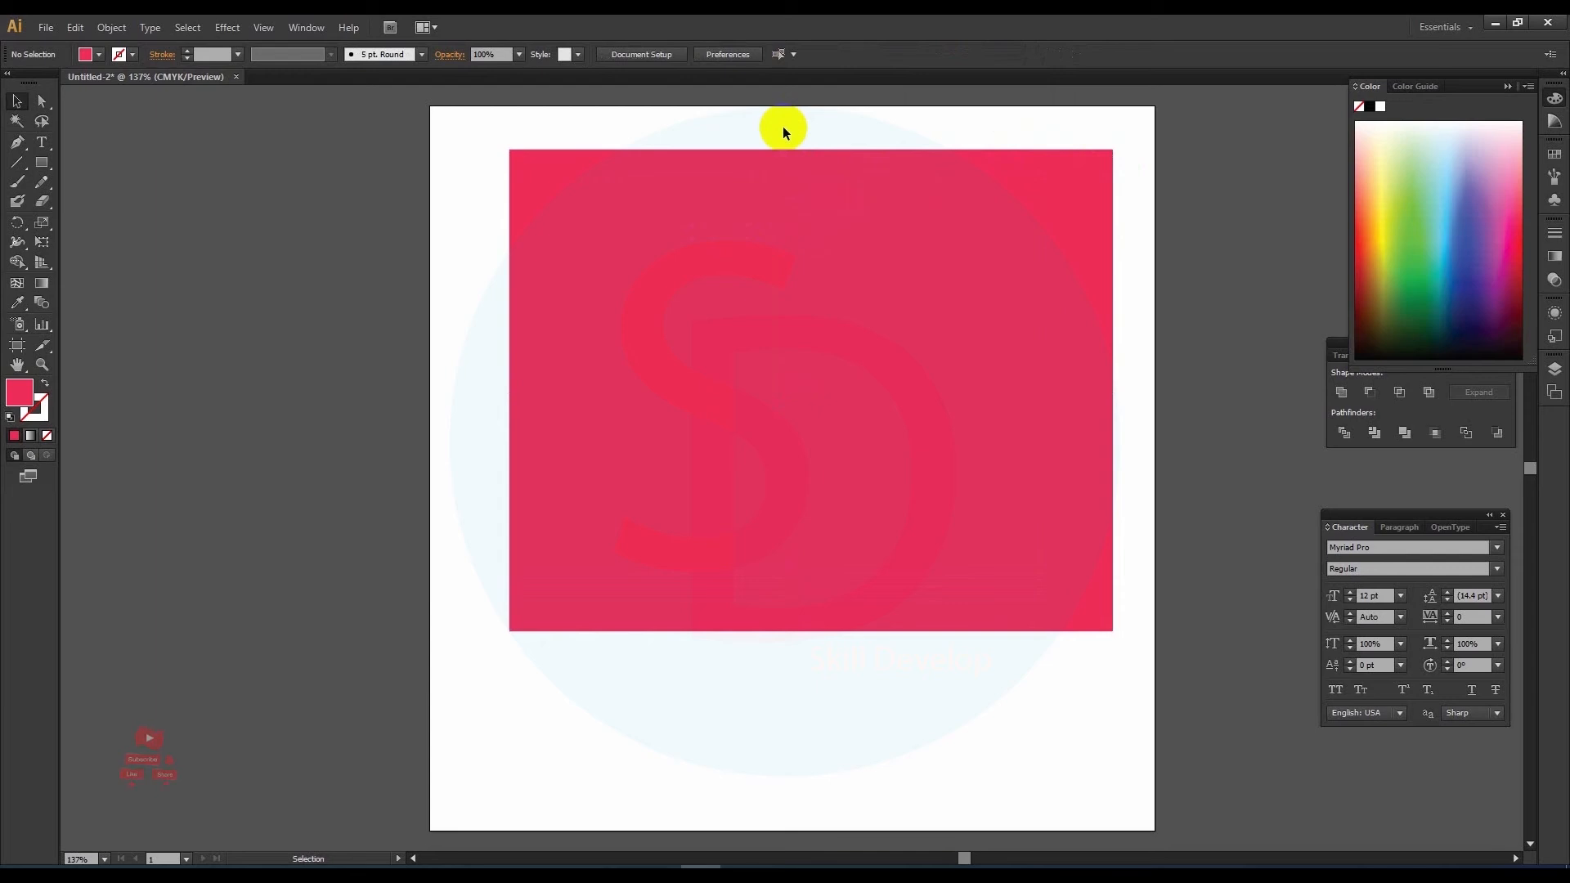
# Step: Move only the rectangle's upper-left anchor point inward to about X 6.61 in, Y 4.88 in with Direct Selection
pyautogui.click(41, 101)
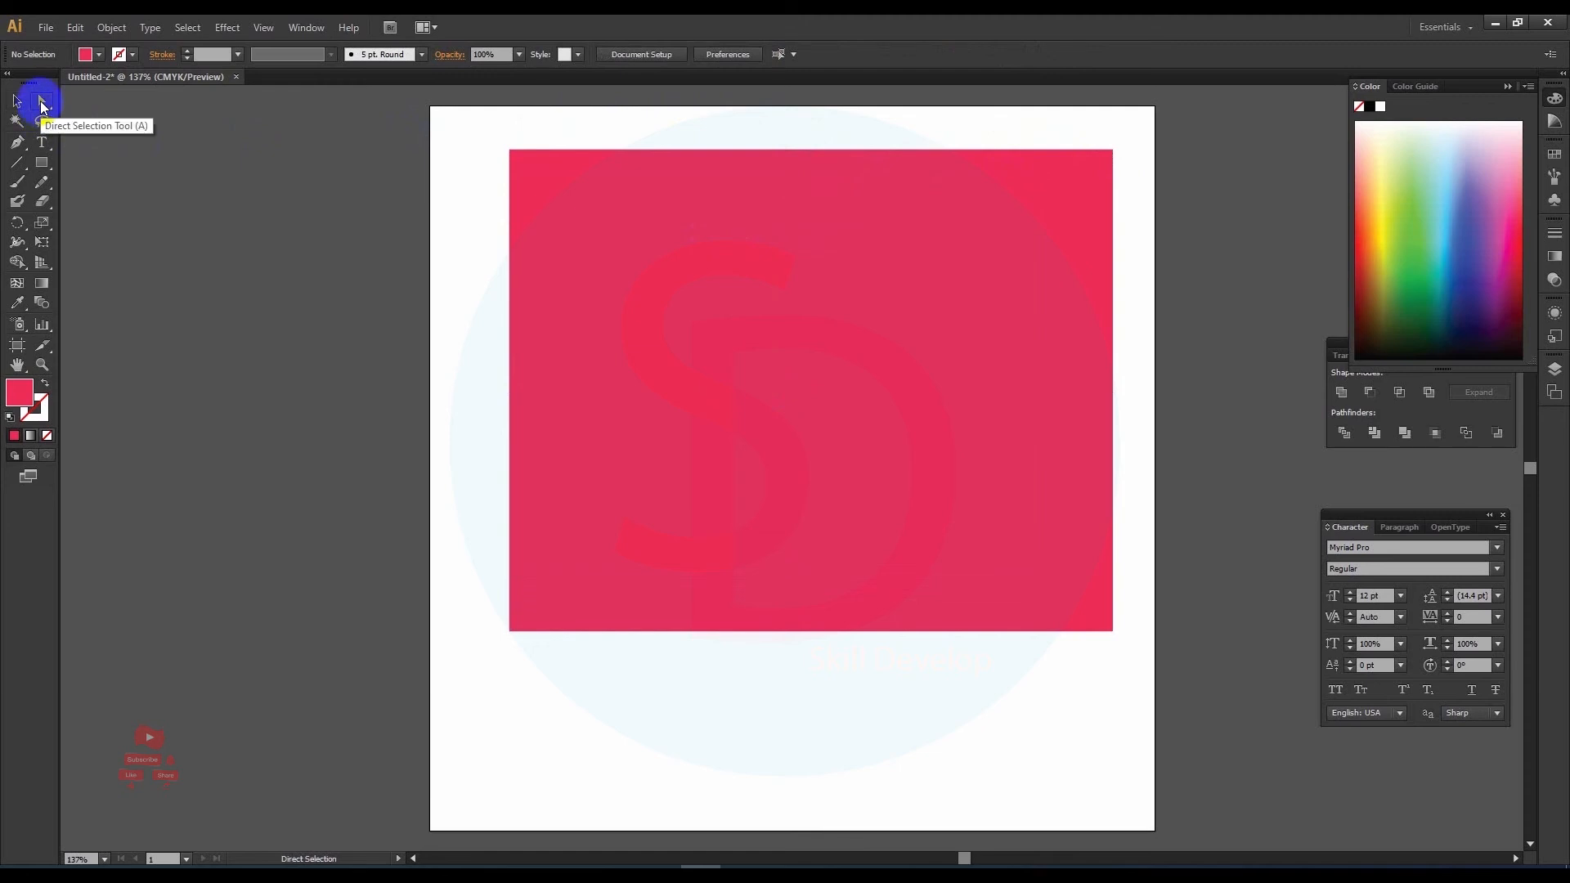
pyautogui.click(510, 152)
pyautogui.moveTo(510, 152); pyautogui.dragTo(964, 499)
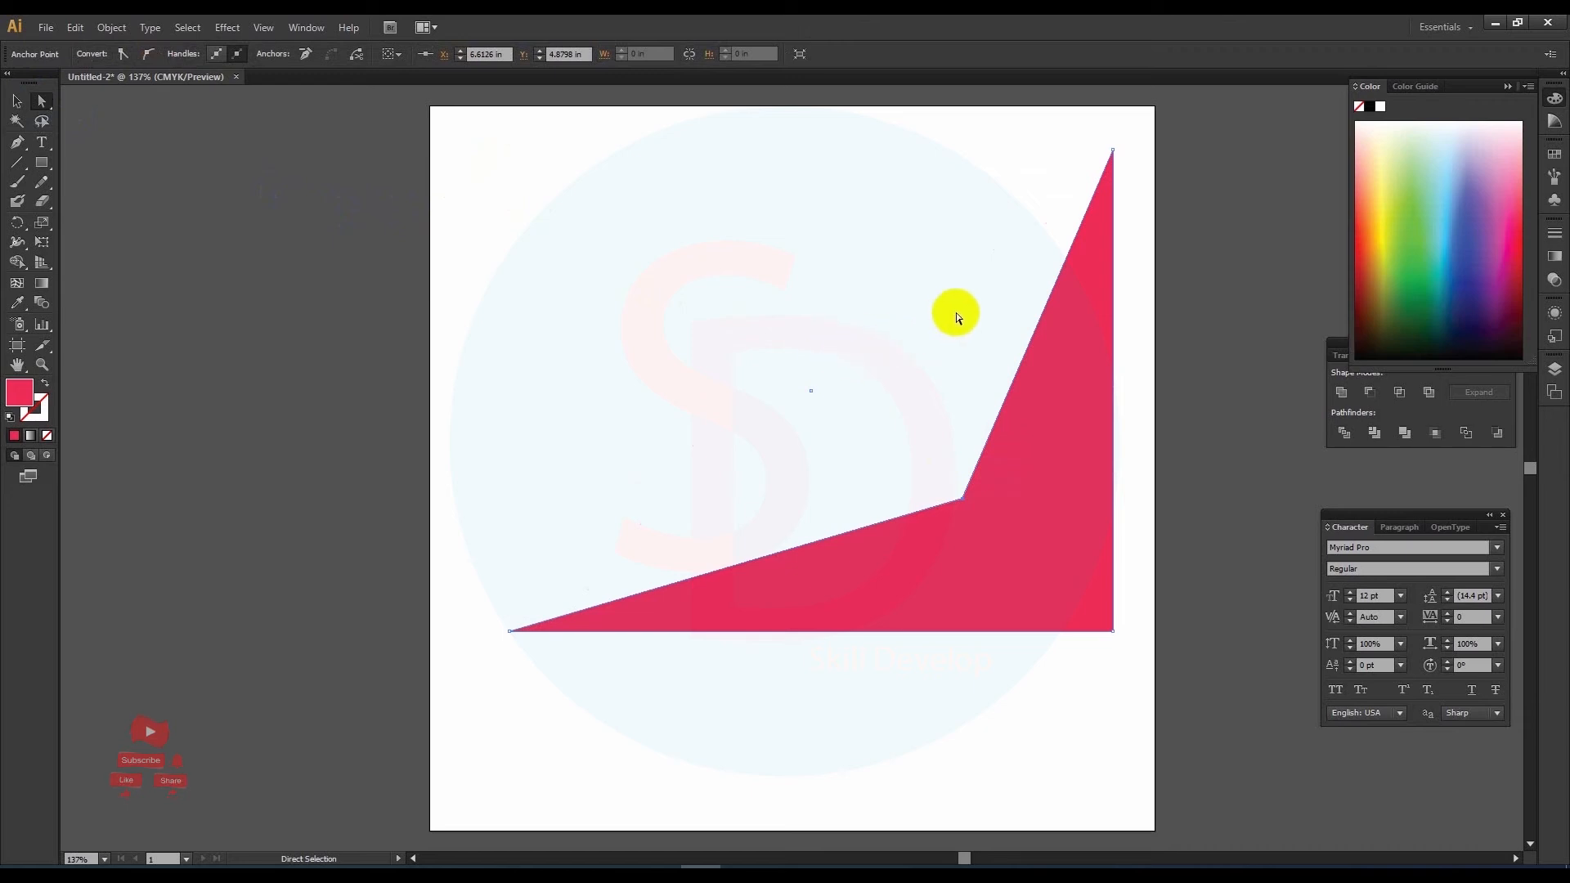
# Step: Select the shape's left, inner and upper-right anchor points with the Lasso tool and move them slightly up and left using Direct Selection
pyautogui.click(42, 122)
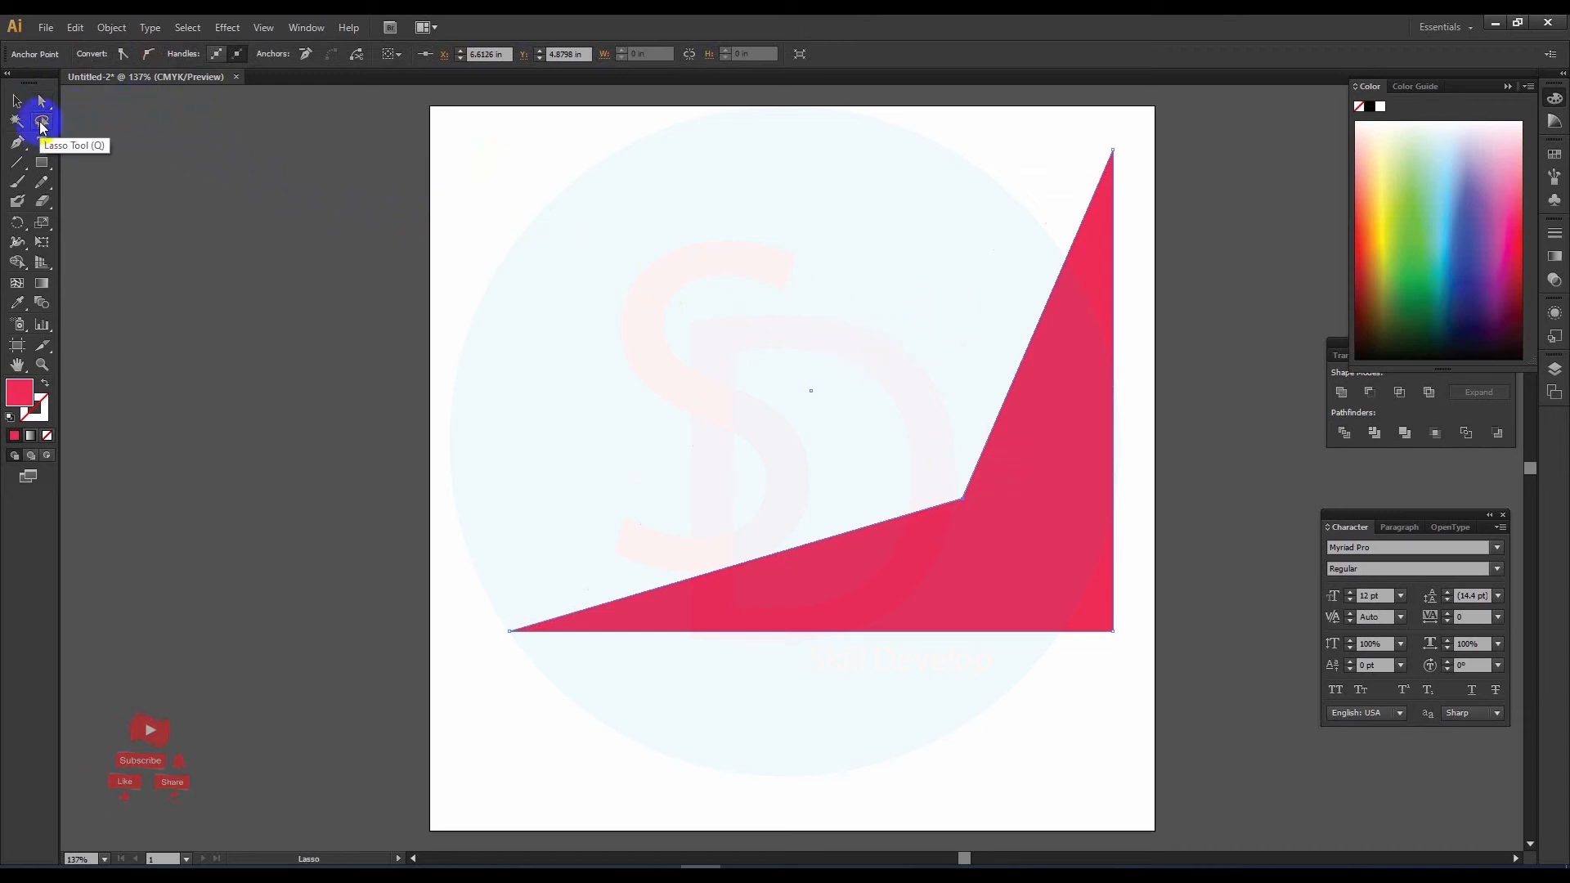
pyautogui.moveTo(1123, 139)
pyautogui.mouseDown()
pyautogui.moveTo(1125, 175)
pyautogui.moveTo(999, 498)
pyautogui.moveTo(718, 561)
pyautogui.moveTo(527, 639)
pyautogui.moveTo(641, 453)
pyautogui.moveTo(1063, 200)
pyautogui.moveTo(1107, 133)
pyautogui.moveTo(1124, 144)
pyautogui.mouseUp()
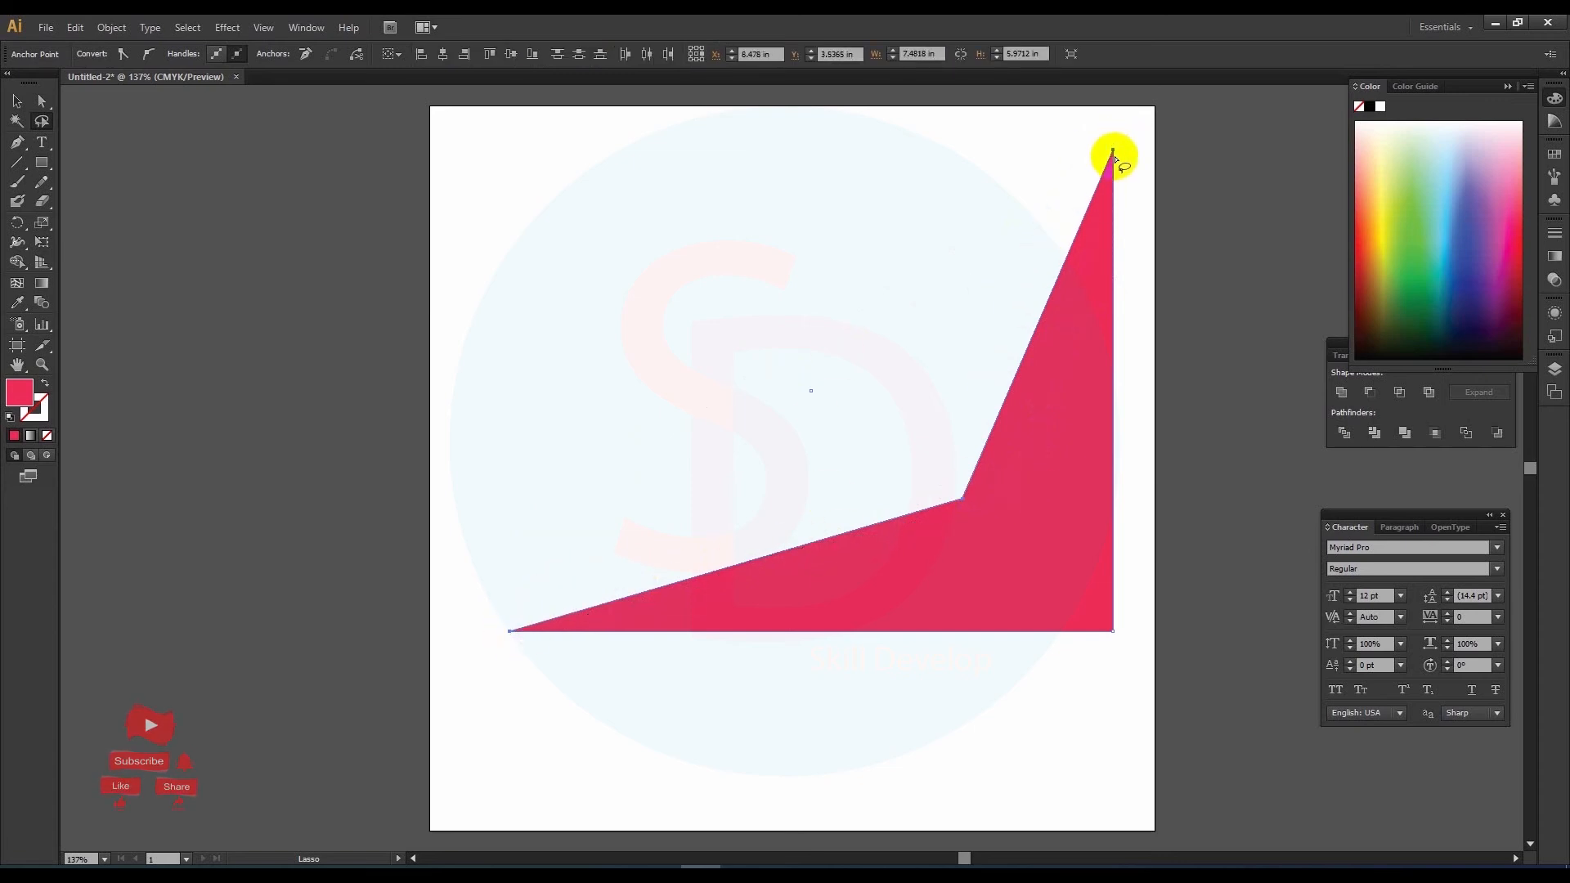
pyautogui.click(42, 101)
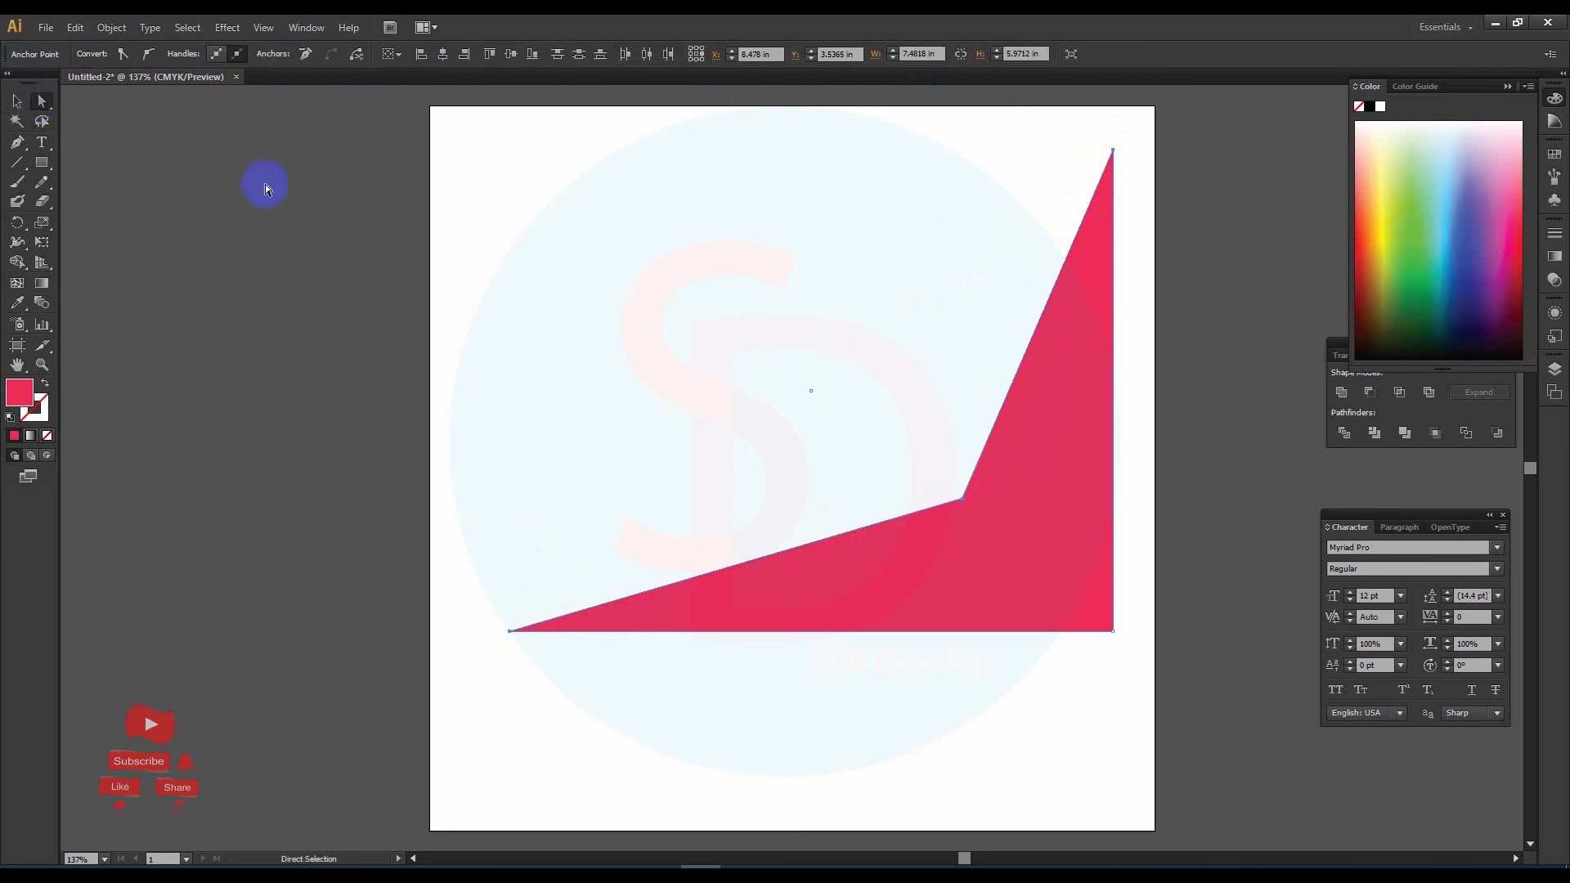
pyautogui.moveTo(962, 500); pyautogui.dragTo(936, 461)
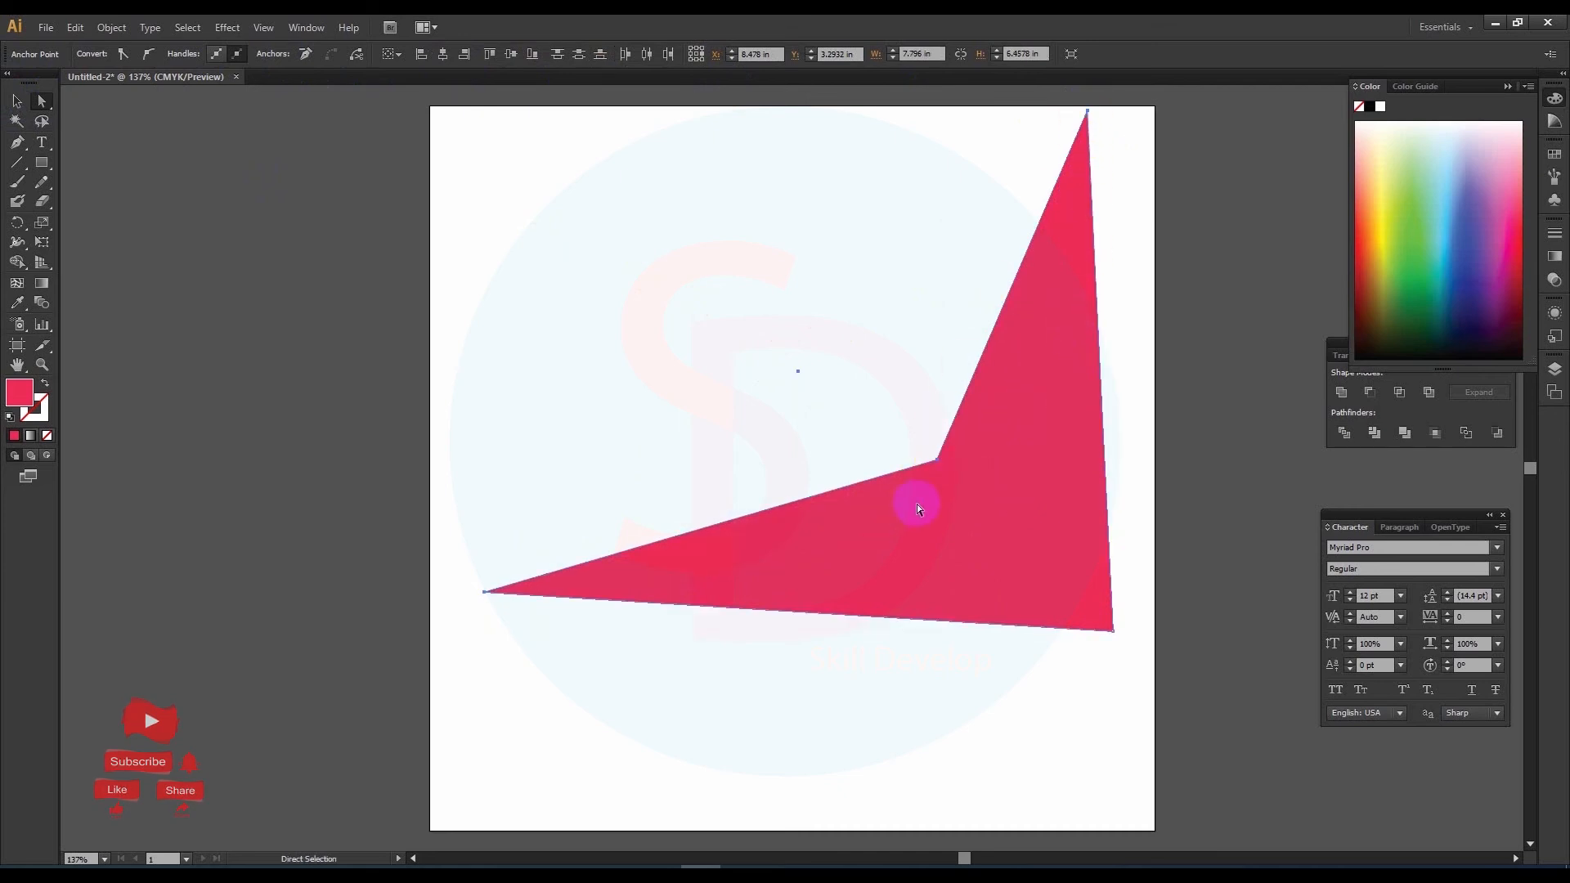
# Step: Delete the reshaped object and draw a rectangle about 1.45 by 0.99 in near the artboard's upper-left corner
pyautogui.click(485, 592)
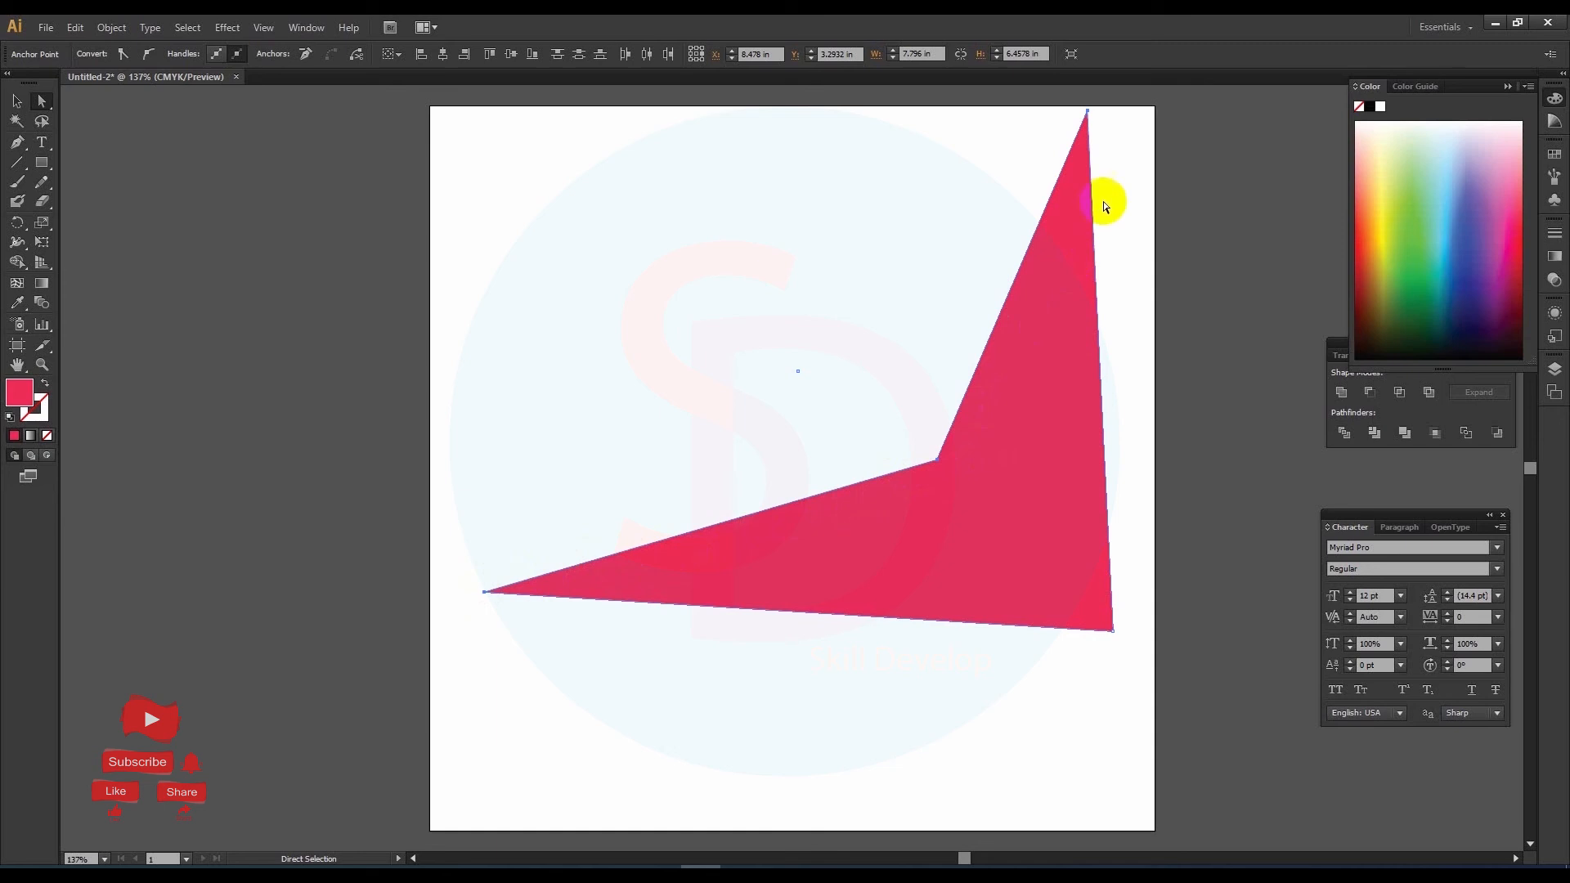
pyautogui.press('Delete')
pyautogui.click(40, 163)
pyautogui.moveTo(481, 188)
pyautogui.mouseDown()
pyautogui.moveTo(494, 217)
pyautogui.moveTo(597, 266)
pyautogui.mouseUp()
pyautogui.click(566, 243)
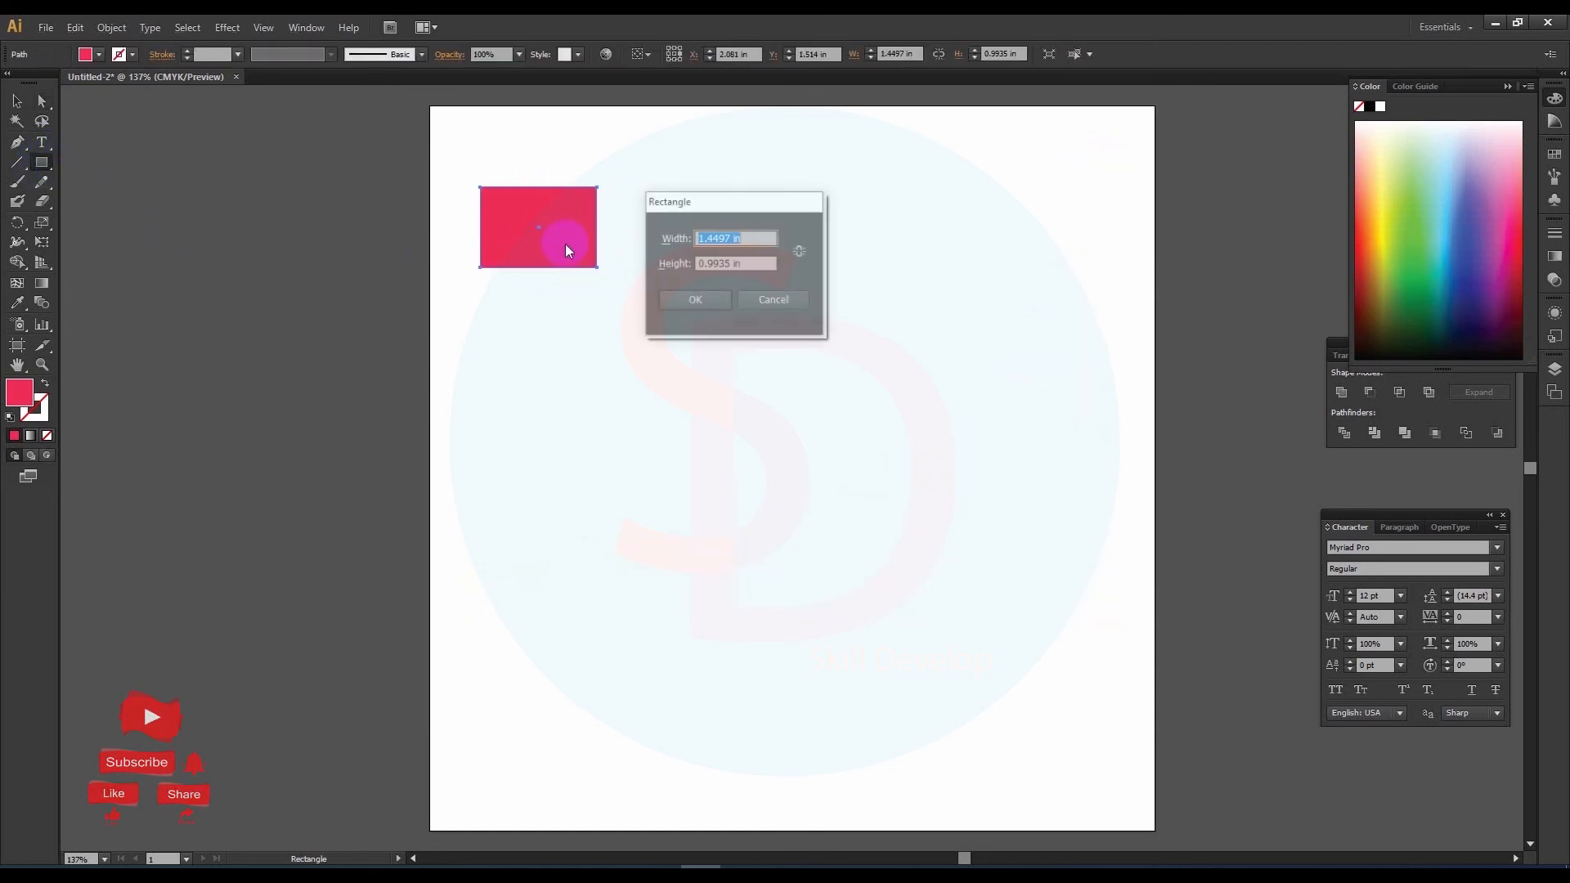
pyautogui.click(773, 298)
# Step: Copy the rectangle across to make a row of four, and copy that row downward to make four rows
pyautogui.click(16, 103)
pyautogui.click(569, 254)
pyautogui.moveTo(573, 254); pyautogui.dragTo(1041, 247)
pyautogui.moveTo(440, 162); pyautogui.dragTo(1096, 286)
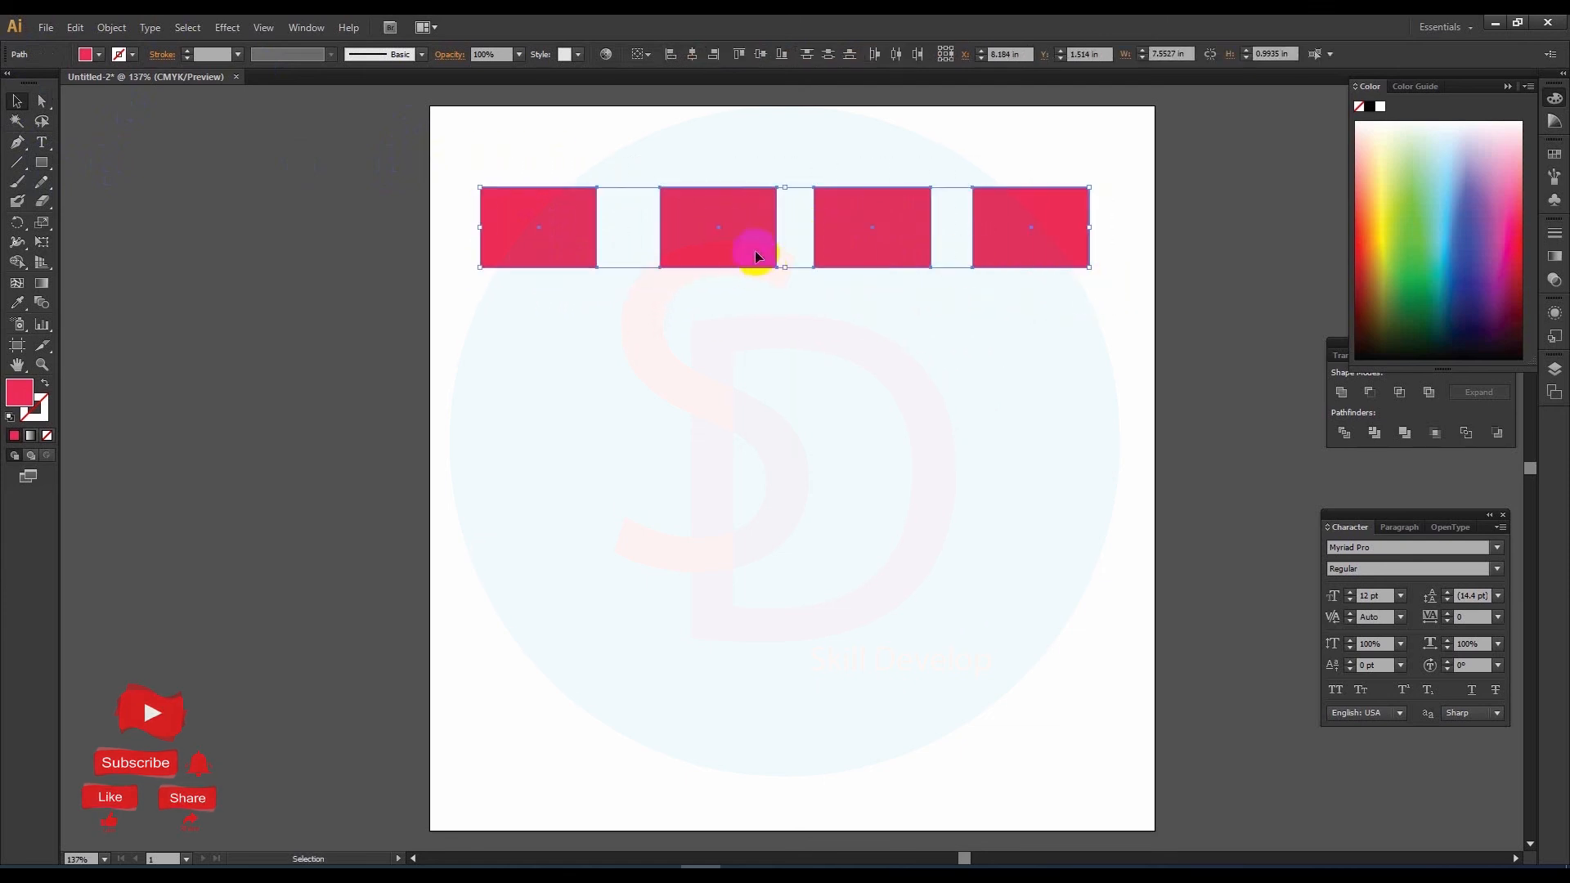
pyautogui.moveTo(759, 257); pyautogui.dragTo(759, 636)
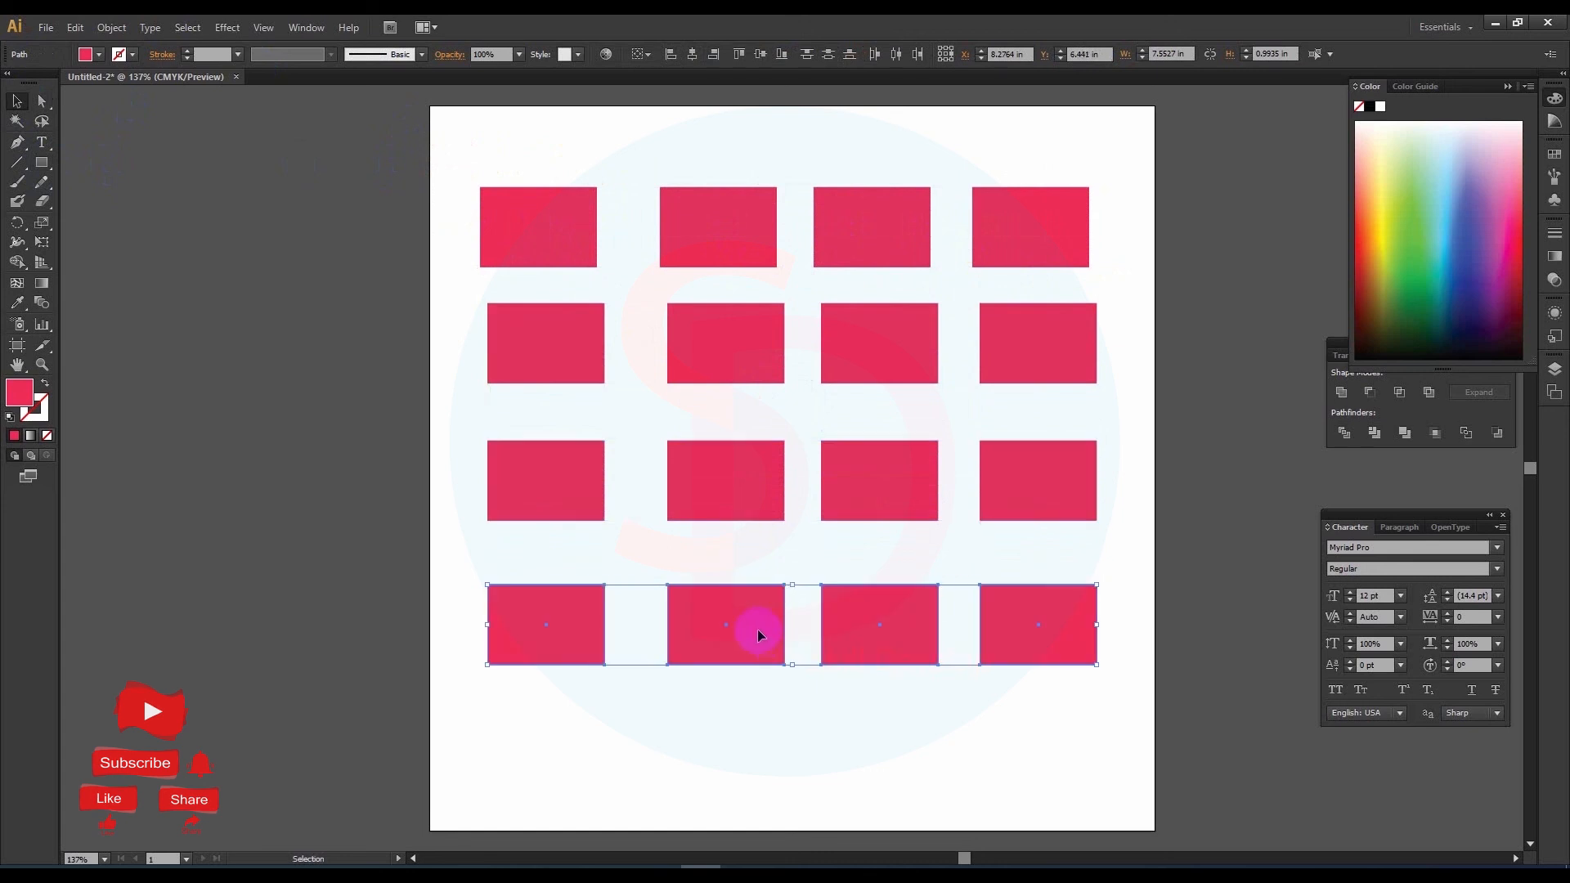
# Step: Fill the top row of rectangles with green and the second row with purple
pyautogui.moveTo(471, 152); pyautogui.dragTo(1097, 272)
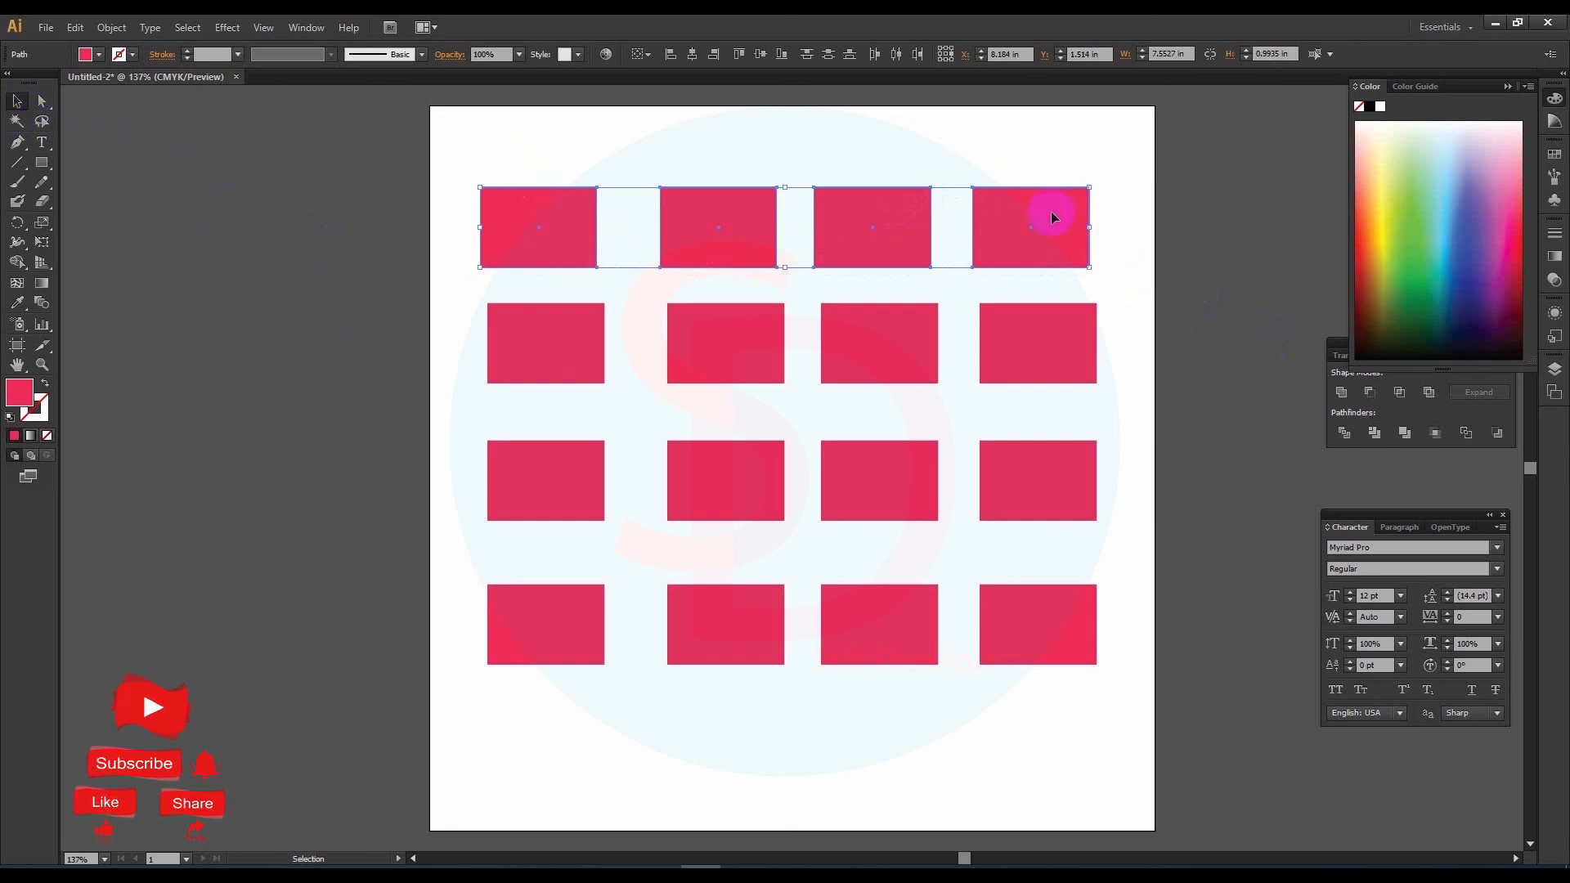
pyautogui.click(1408, 266)
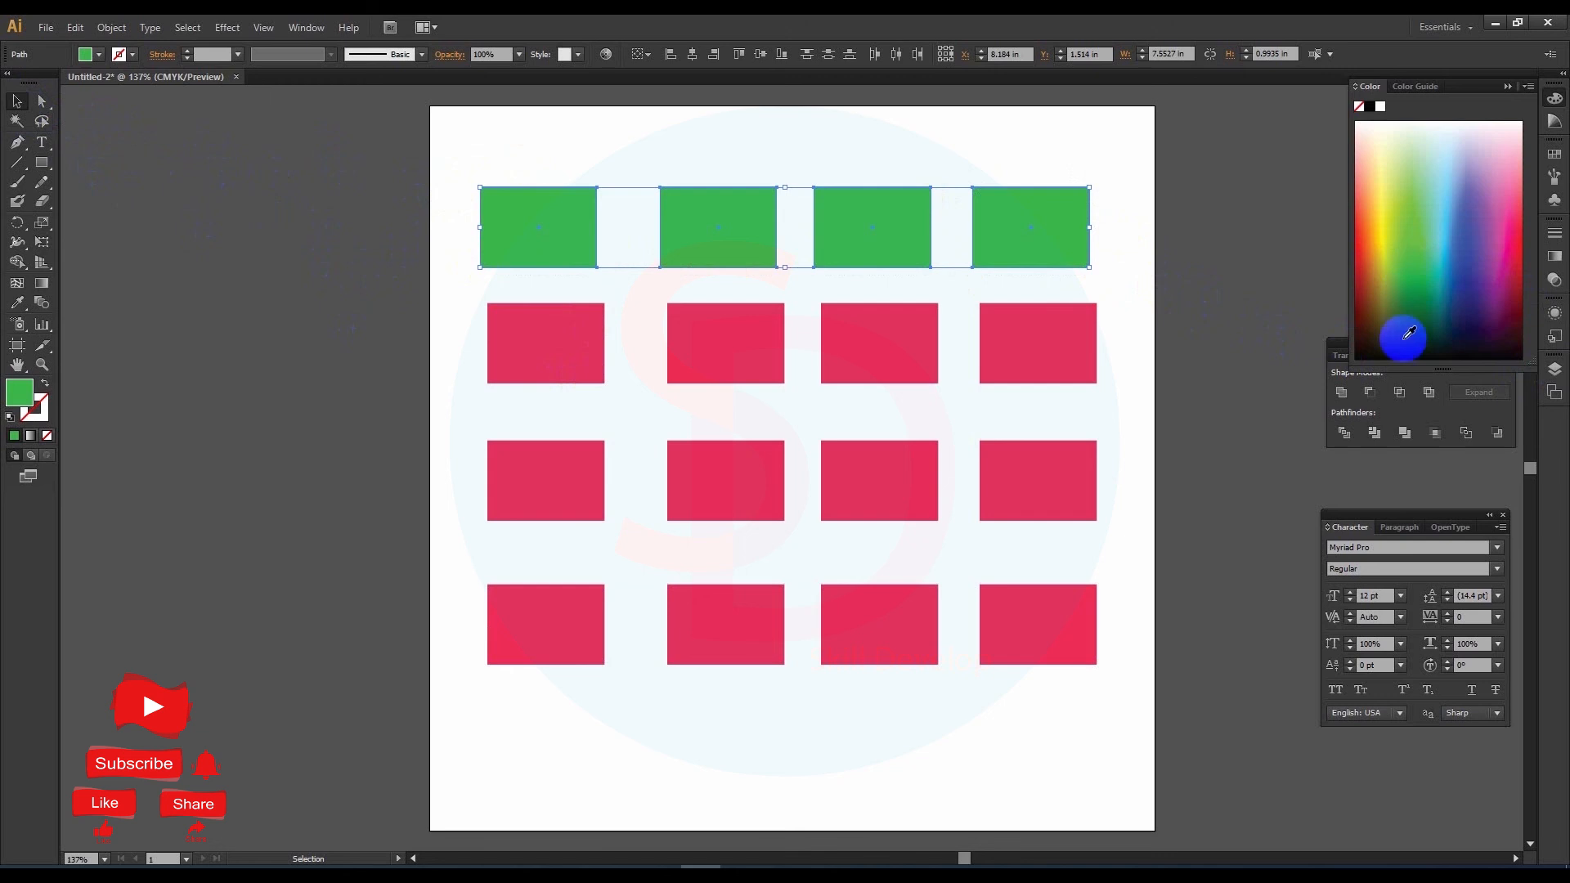
pyautogui.click(427, 287)
pyautogui.moveTo(469, 286); pyautogui.dragTo(1155, 399)
pyautogui.click(1481, 285)
# Step: Fill the bottom row of rectangles with olive brown and deselect it
pyautogui.moveTo(468, 556); pyautogui.dragTo(1121, 685)
pyautogui.click(1414, 295)
pyautogui.click(1377, 286)
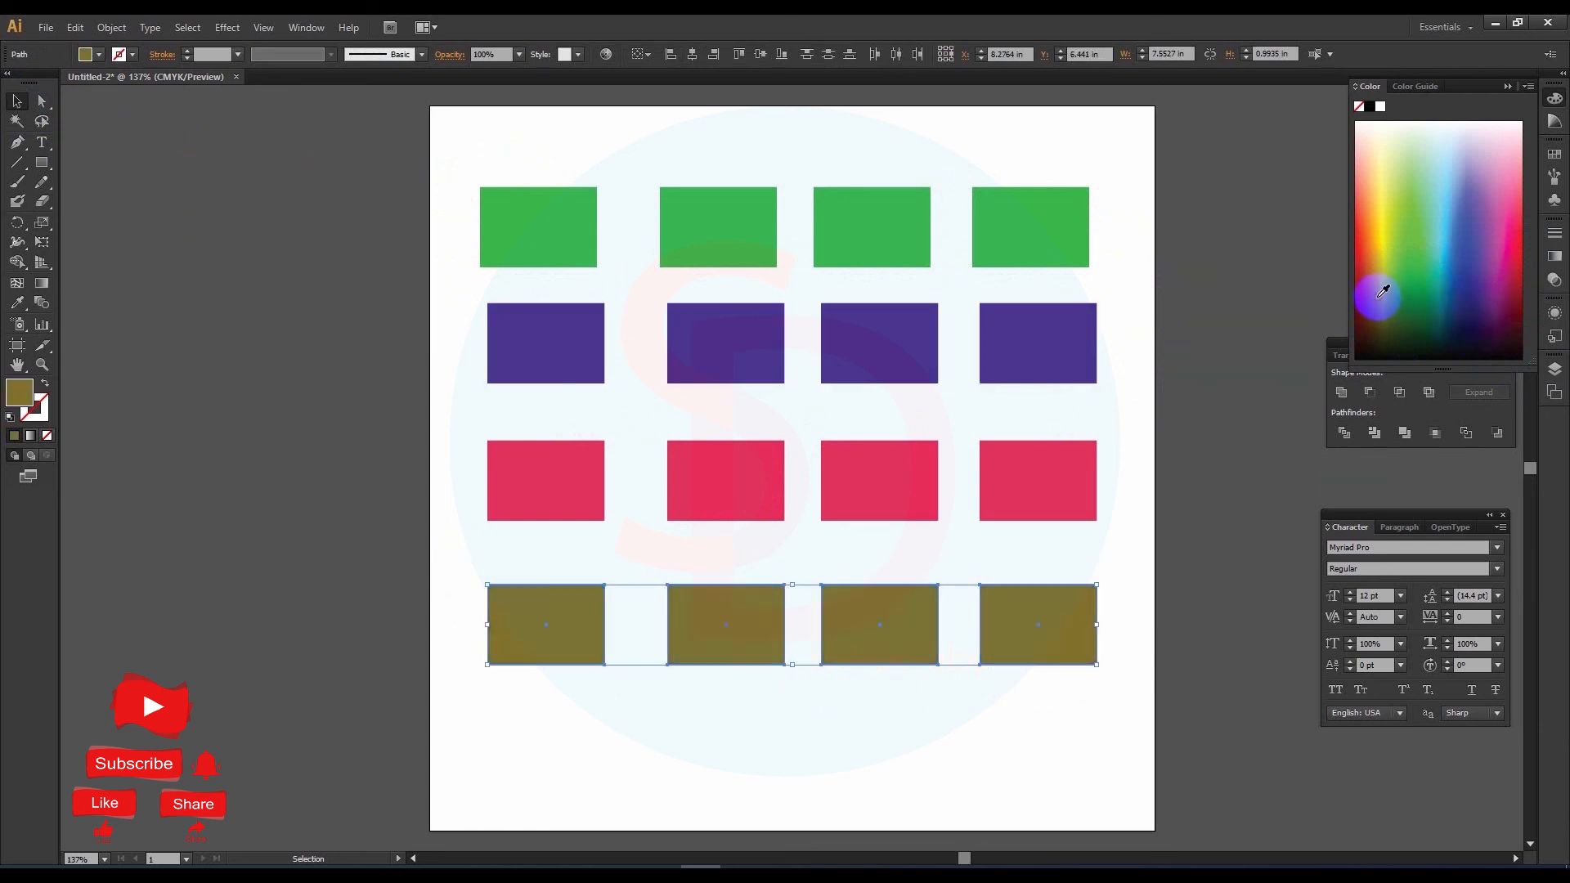
pyautogui.click(1125, 524)
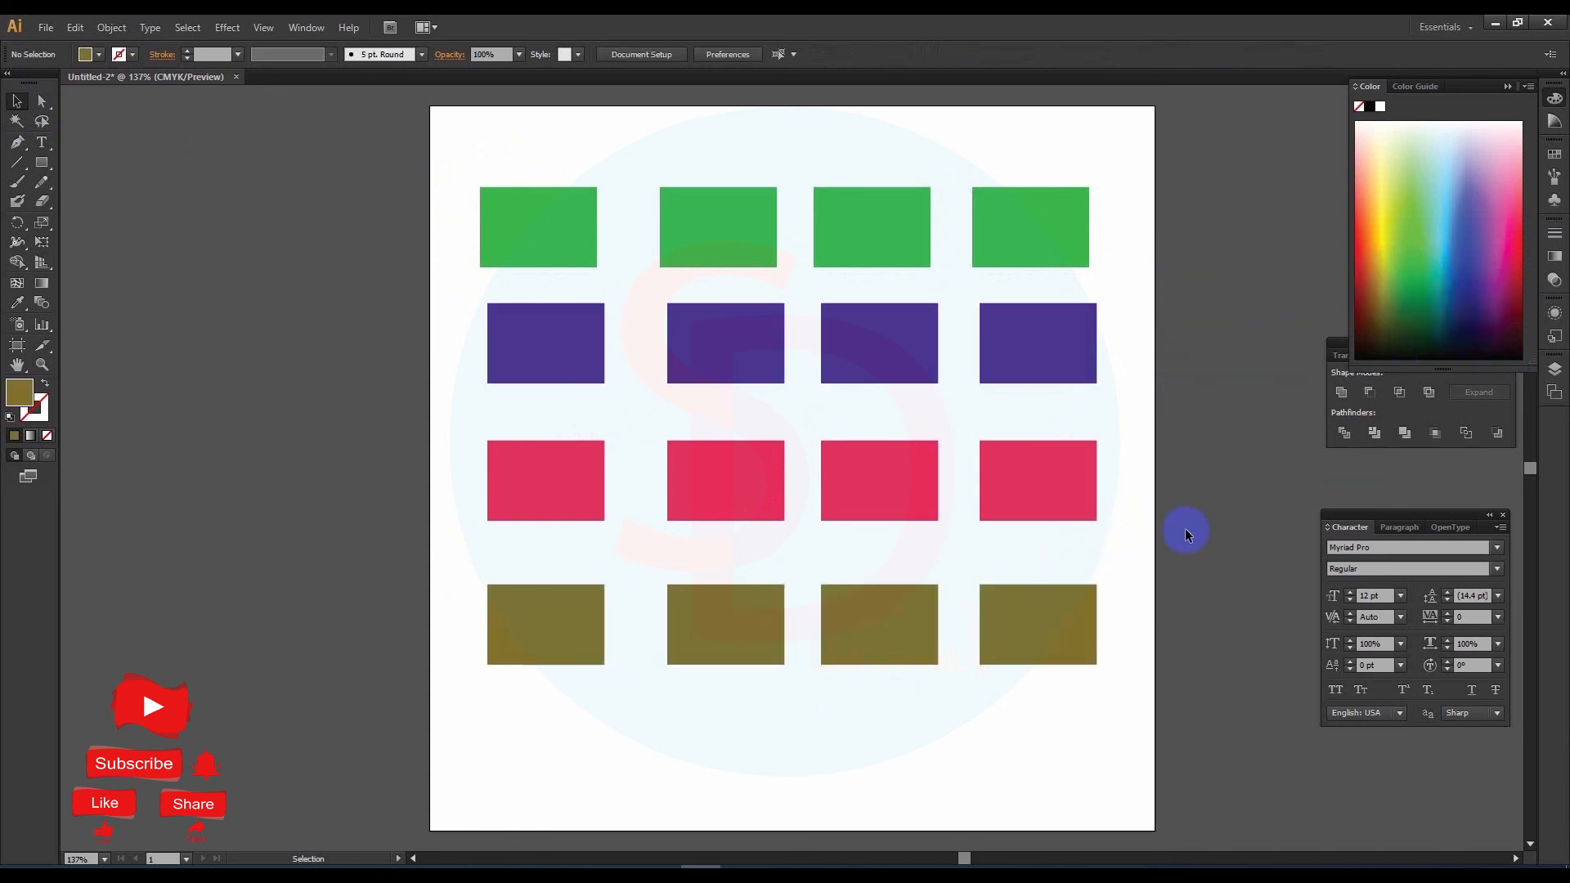
# Step: Select all the green rectangles with the Magic Wand tool and recolor them red
pyautogui.click(15, 123)
pyautogui.click(524, 230)
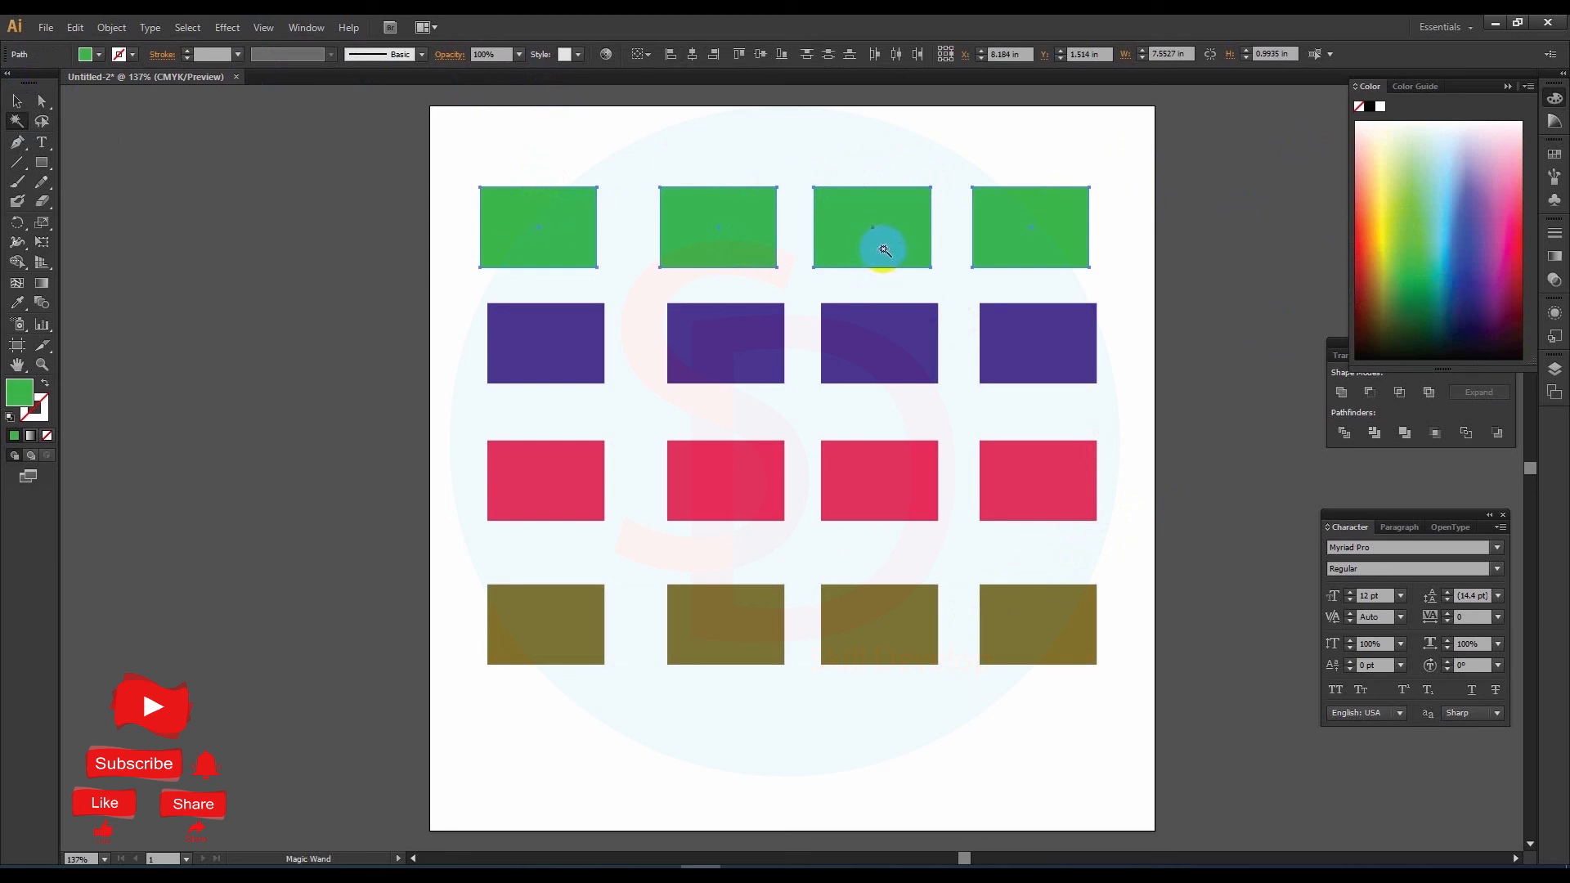
pyautogui.click(1362, 245)
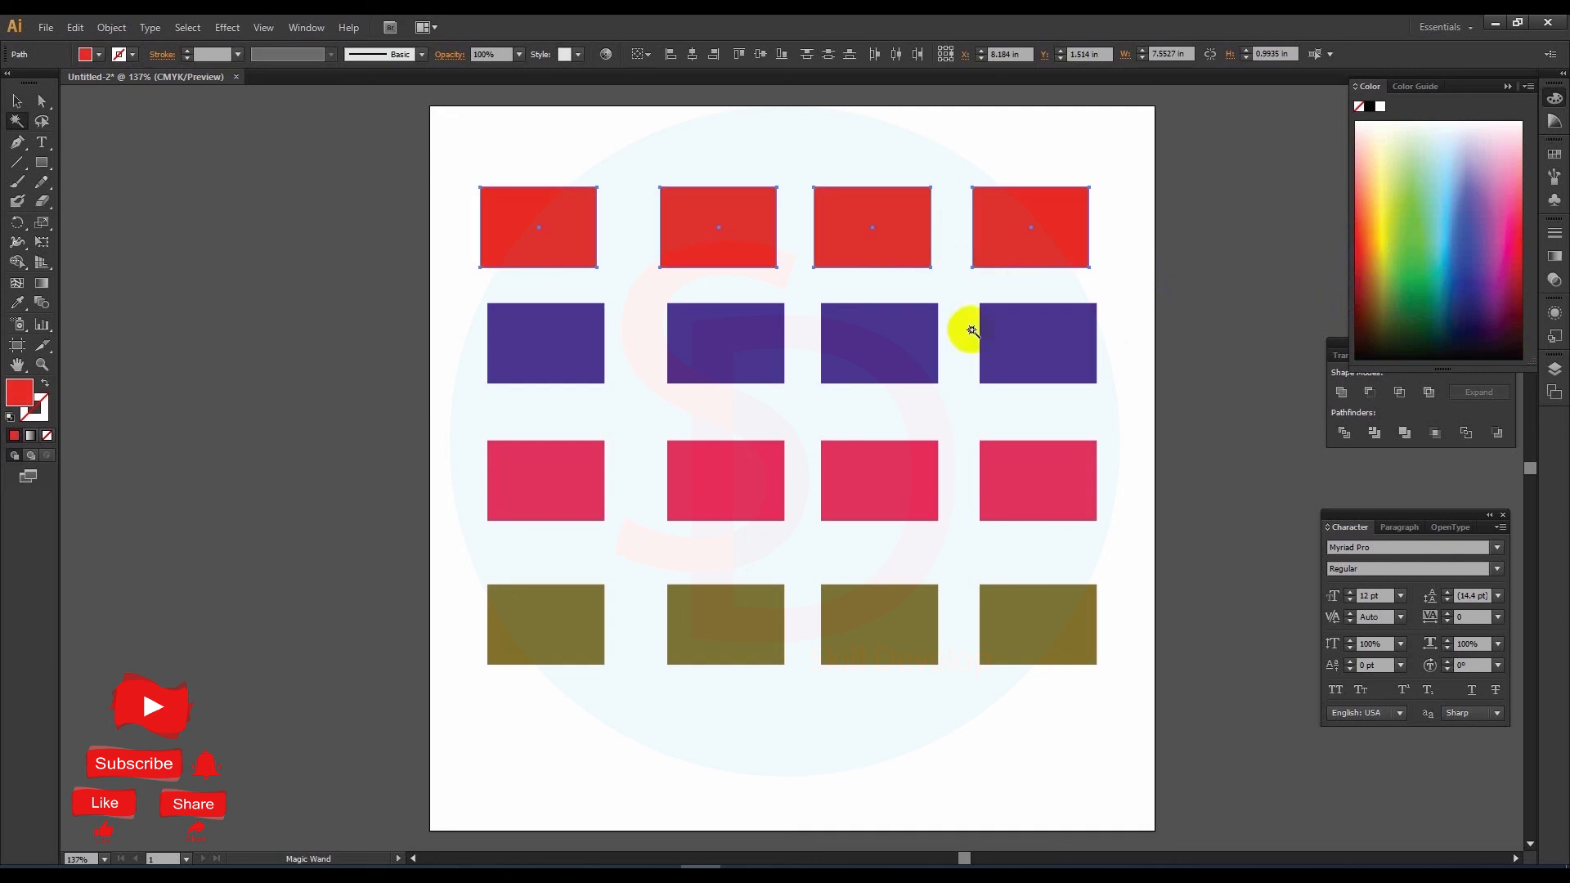
# Step: Use the Magic Wand to recolor the pink rectangles blue and the olive brown ones yellow, and deselect
pyautogui.click(581, 482)
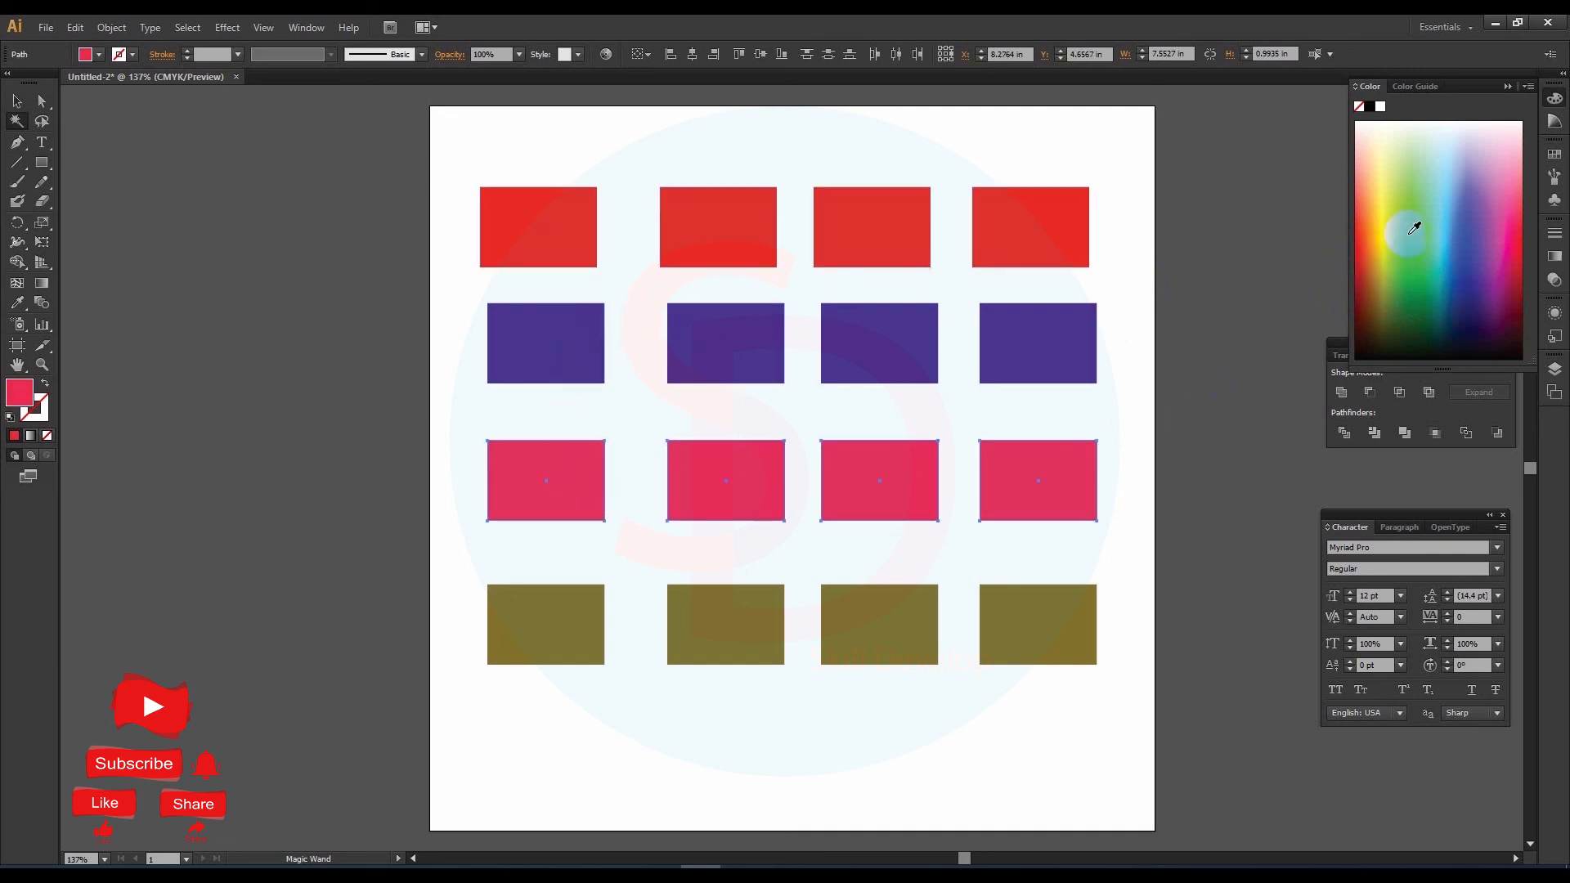
pyautogui.click(1485, 295)
pyautogui.click(563, 637)
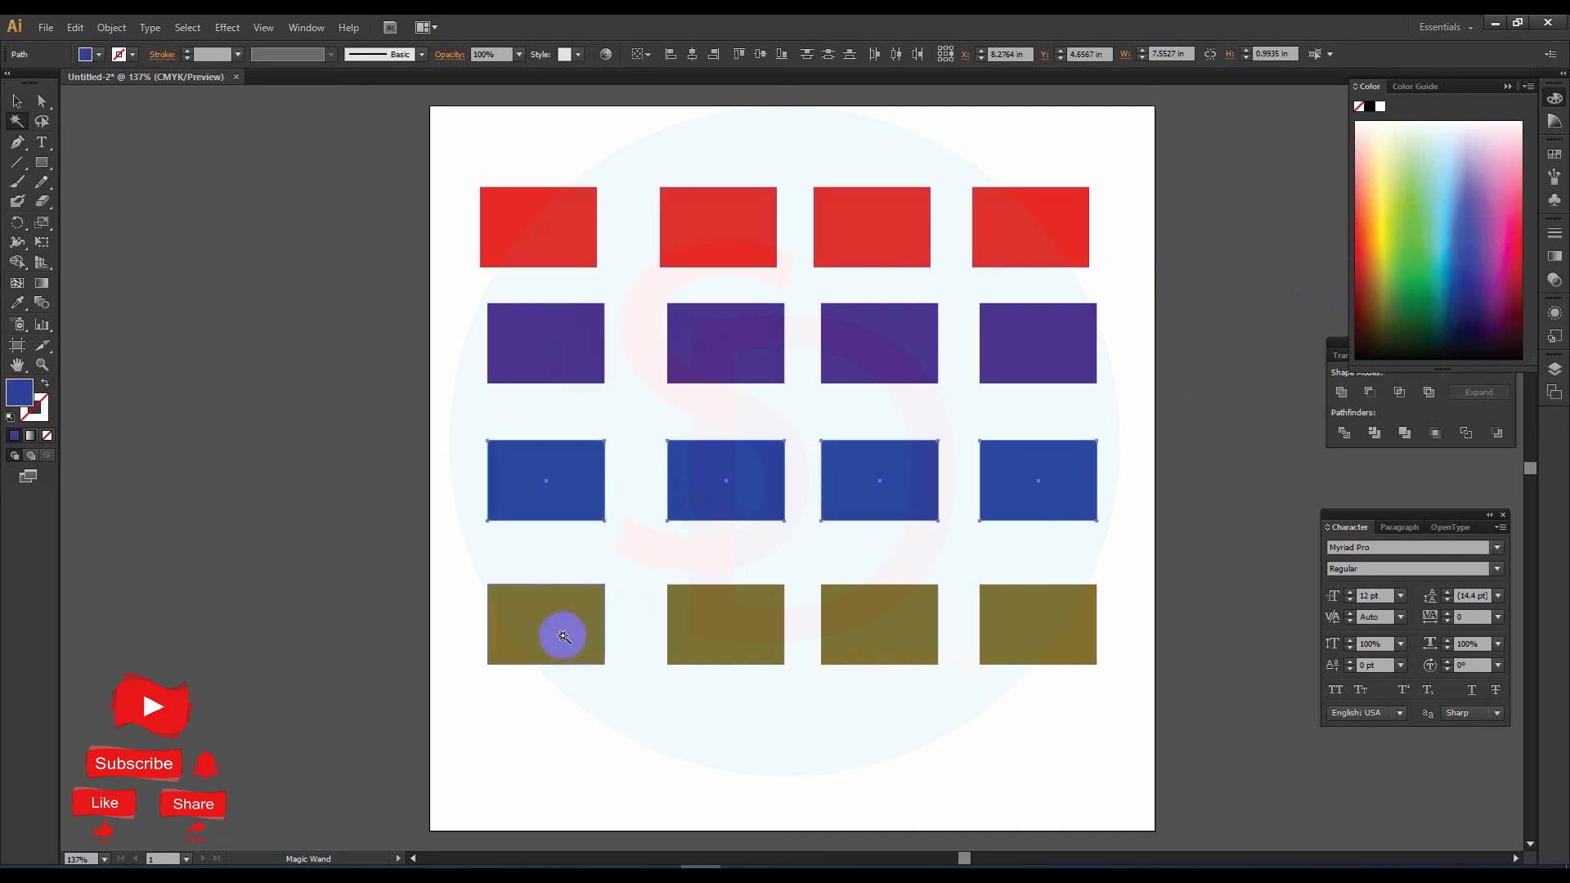
pyautogui.click(1386, 219)
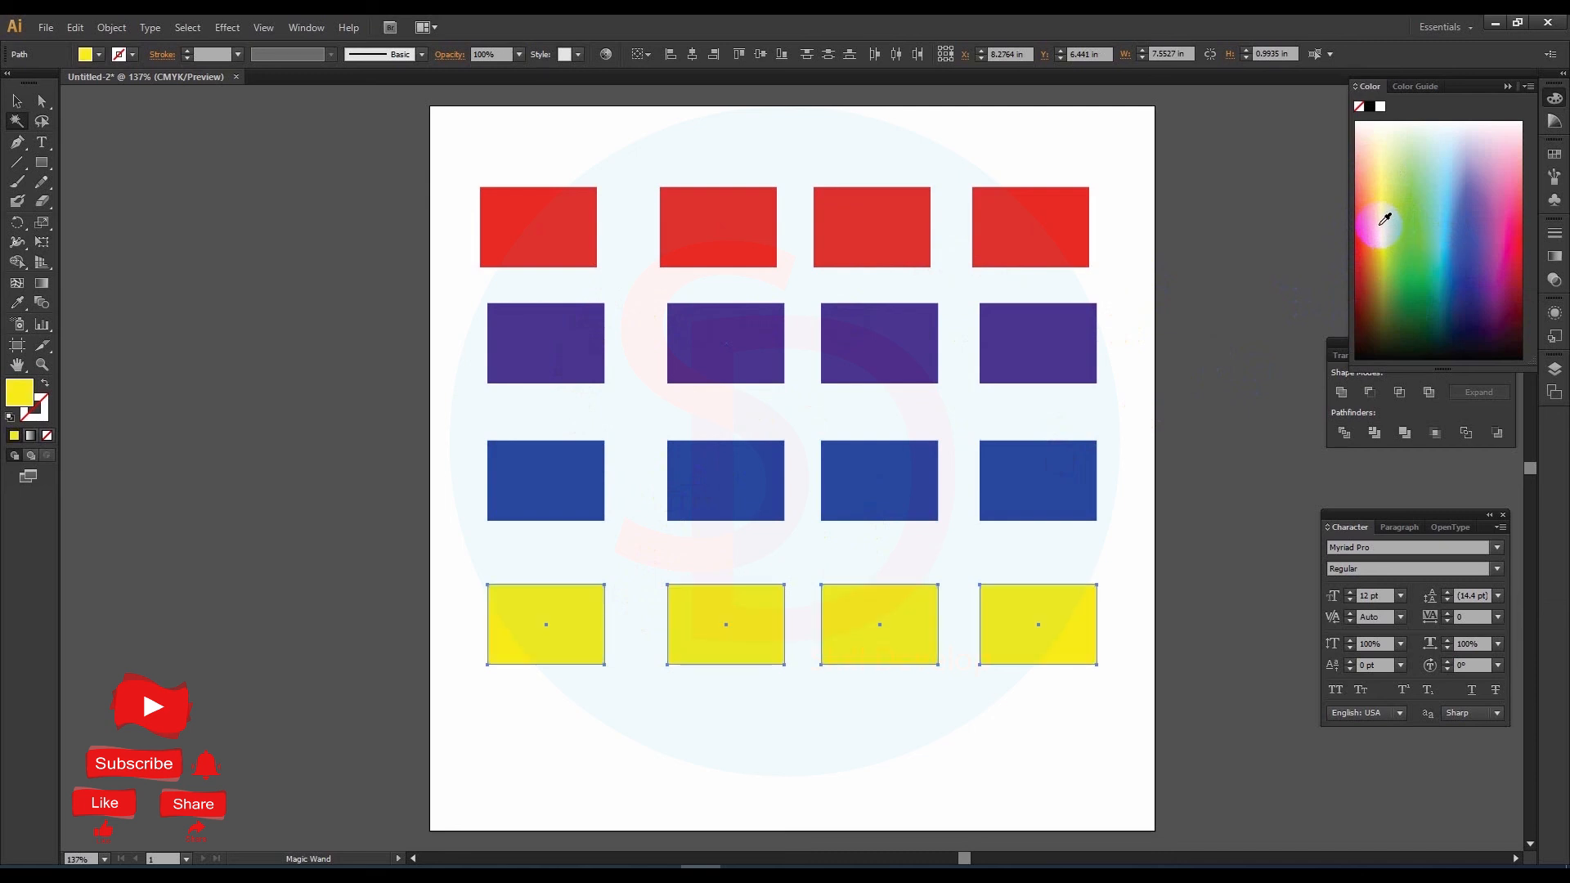
pyautogui.click(1115, 281)
# Step: Select all four rows of rectangles together with the Selection tool and deselect them
pyautogui.click(15, 99)
pyautogui.moveTo(445, 139); pyautogui.dragTo(1109, 684)
pyautogui.click(1121, 497)
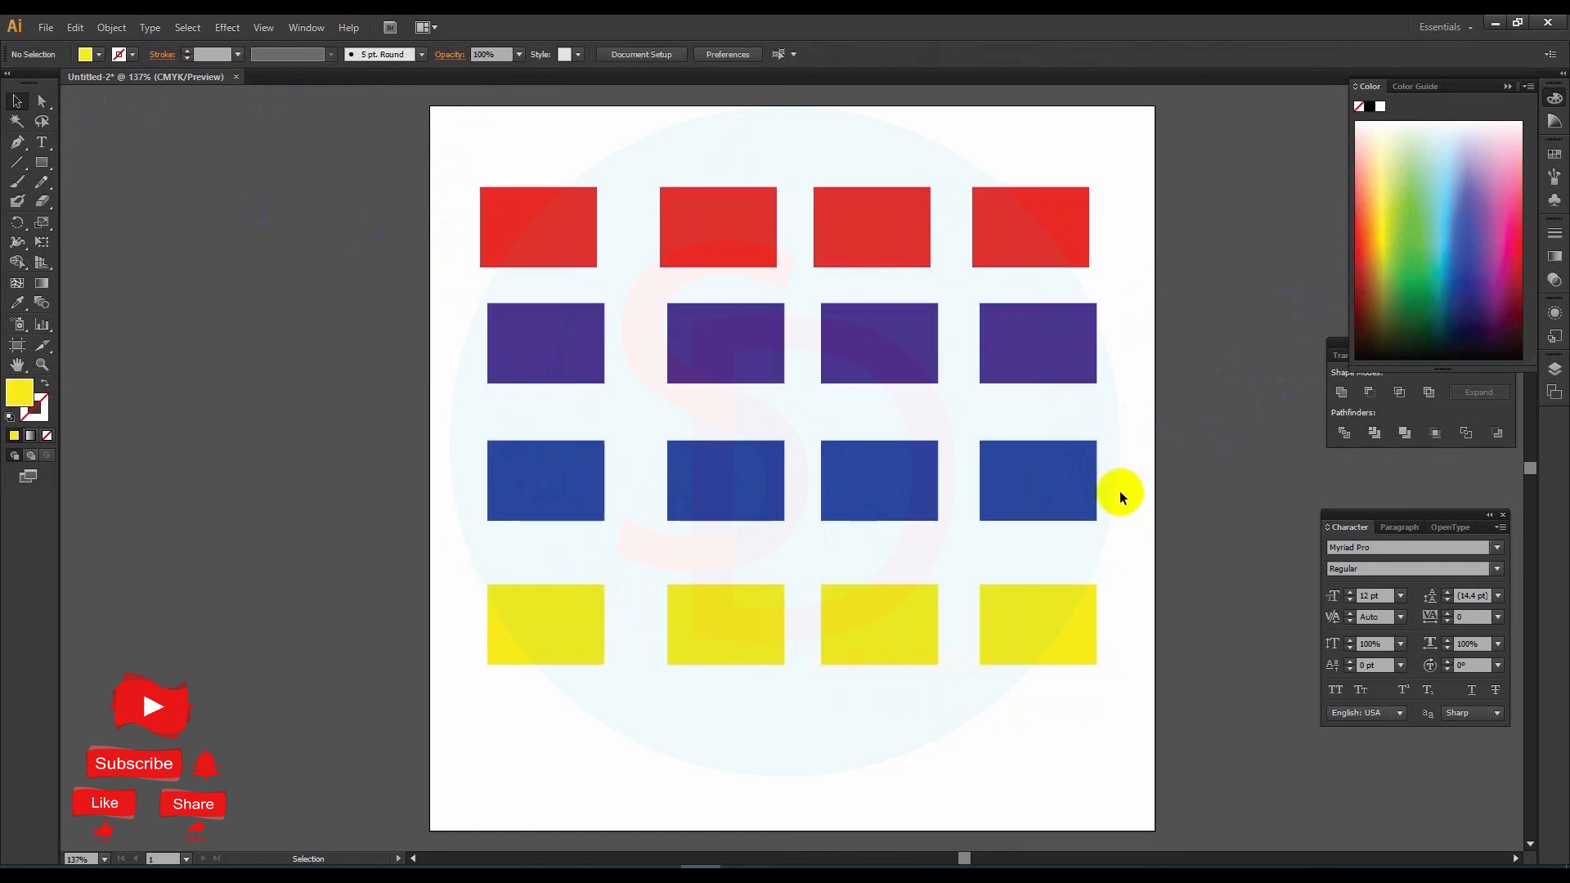